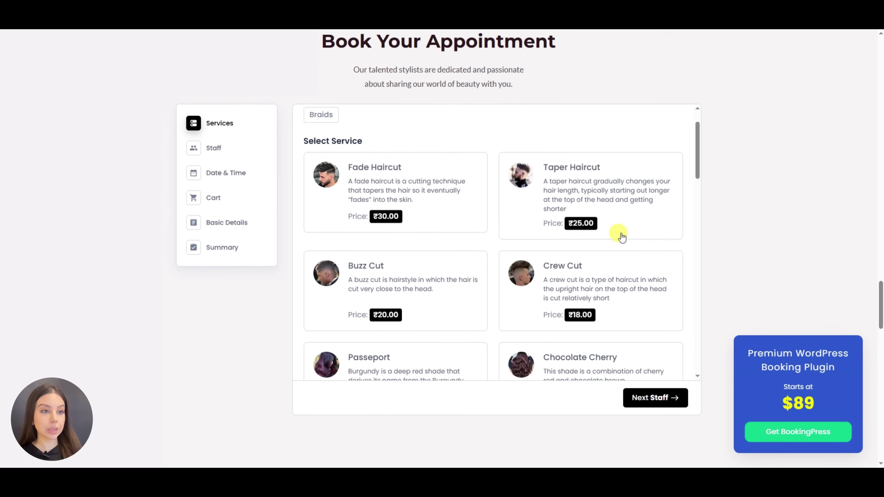
Book the Chocolate Cherry service from Hair Color with the Pre Hair Wash, After Hair Wash and Face Wash extensions
left_click(430, 139)
left_click(532, 219)
left_click(316, 260)
left_click(316, 291)
left_click(316, 320)
scroll(547, 302, "down", 1)
scroll(647, 301, "up", 1)
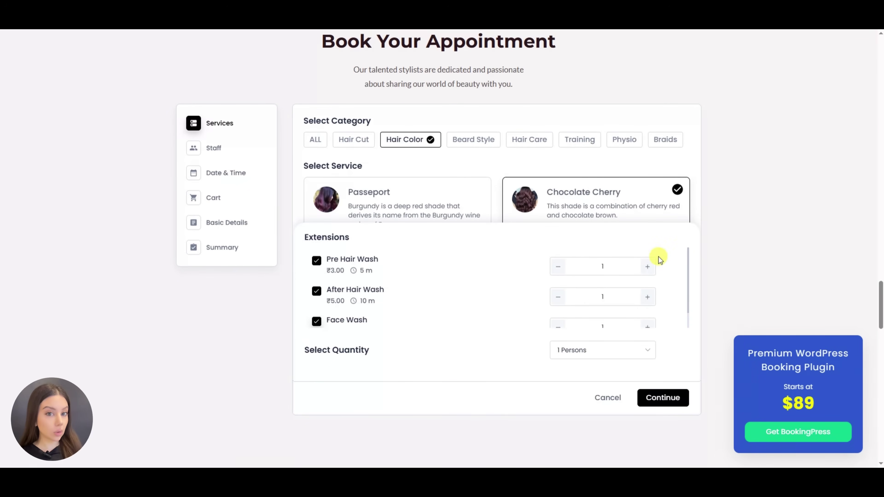
left_click(645, 397)
Pick a staff member and the March 24, 2026 slot from 01:35 pm to 02:55 pm
left_click(521, 275)
left_click(343, 288)
left_click(635, 212)
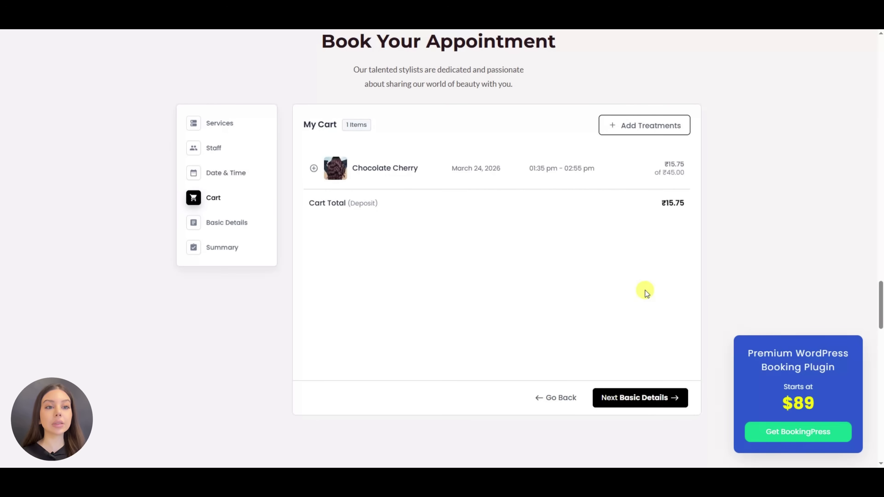
Add the General hair care treatment from Hair Care with the Hair Straightening and Hair Keratin extensions
left_click(644, 132)
left_click(521, 161)
left_click(453, 243)
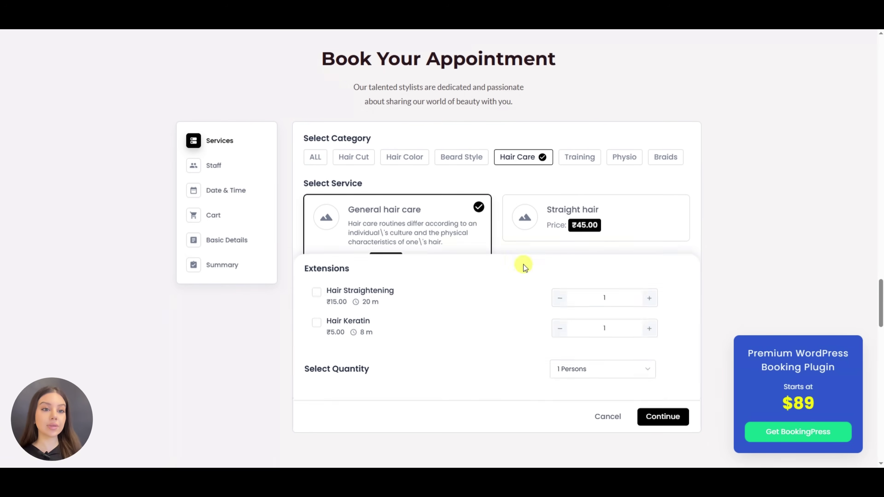
left_click(316, 290)
left_click(316, 320)
left_click(638, 408)
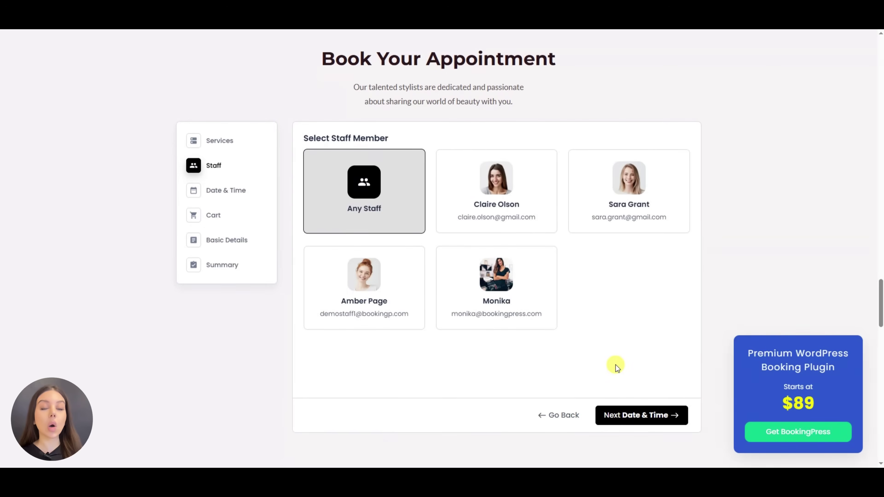
Schedule the second treatment for March 27, 2026, 03:20 pm to 04:48 pm, and proceed to the basic details
left_click(425, 310)
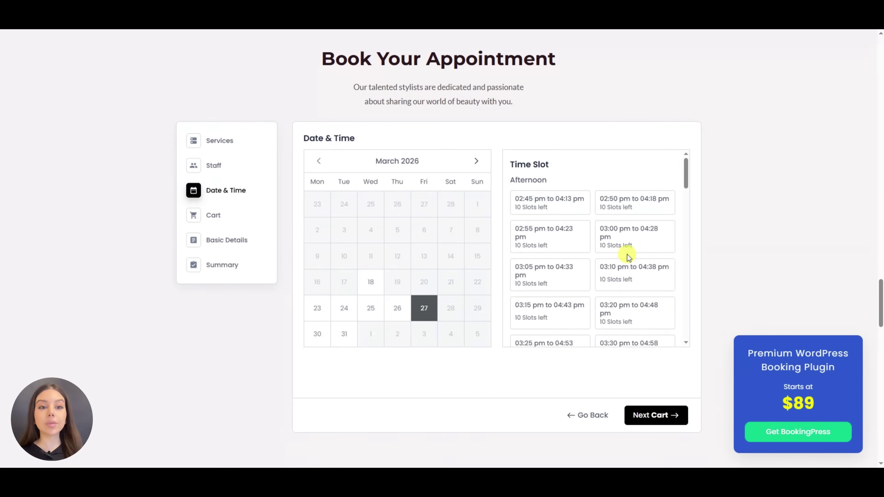
left_click(628, 253)
left_click(643, 418)
Fill in the customer's first name, last name, e-mail address and phone number, and set the gender to Female
type("Sample")
left_click(501, 223)
type("Sample")
key("Tab")
type("sample@gmail.com")
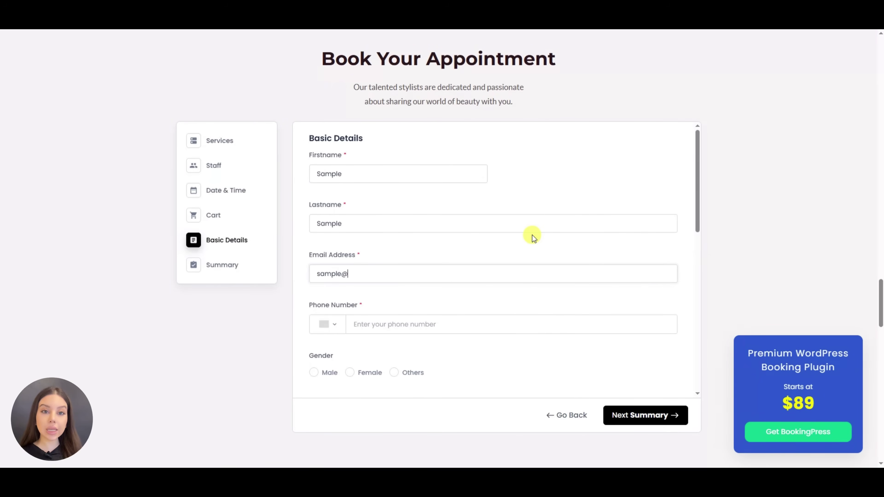
scroll(522, 228, "down", 1)
key("Tab")
type("123456789")
scroll(515, 225, "down", 2)
left_click(369, 233)
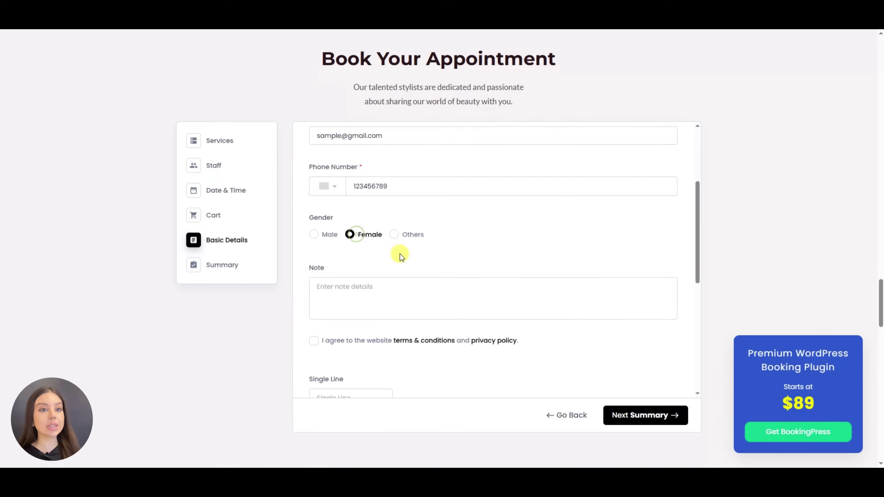
Agree to the terms & conditions and privacy policy, leave the custom fields empty, and proceed to the booking summary
scroll(356, 193, "down", 2)
left_click(314, 249)
scroll(362, 249, "down", 3)
scroll(361, 247, "down", 2)
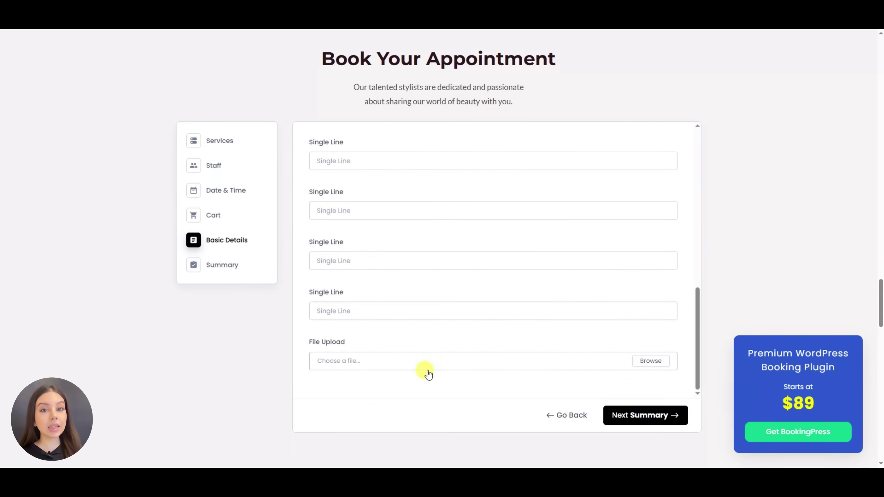
left_click(626, 415)
Enter COUPONCODE11 as the coupon code in the booking summary
scroll(477, 244, "down", 1)
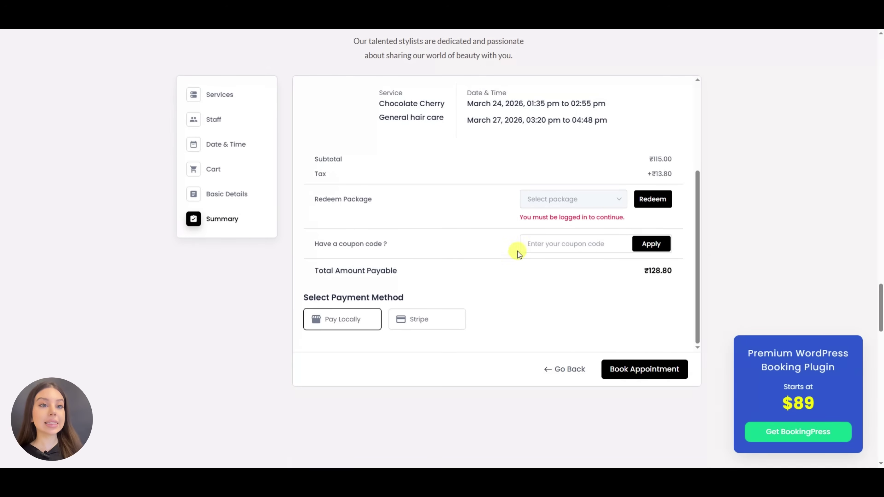
left_click(531, 243)
type("COUPONCODE11")
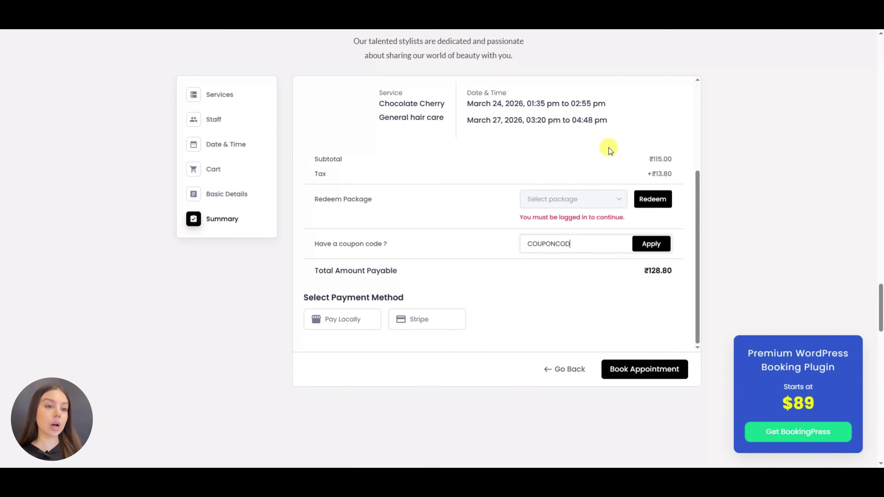
Try the Pay Locally payment method, then choose Stripe with the Deposit payment option
left_click(352, 323)
scroll(421, 280, "down", 2)
left_click(421, 270)
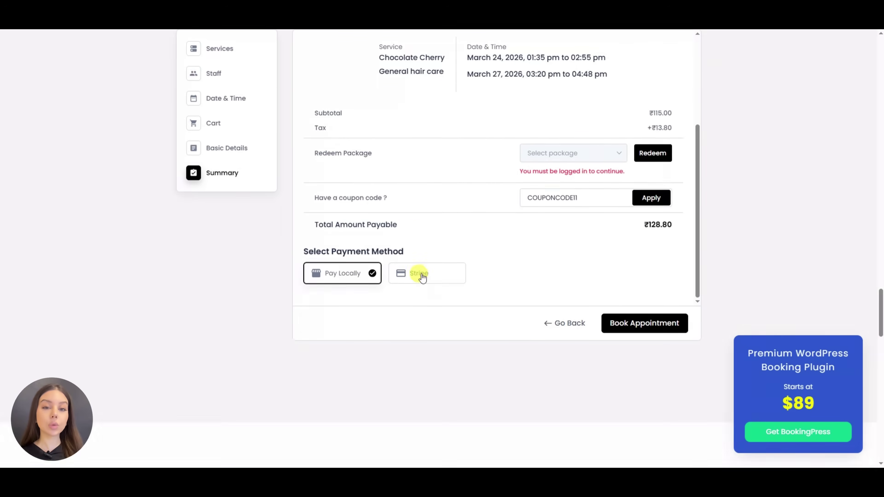
scroll(428, 244, "down", 3)
left_click(333, 196)
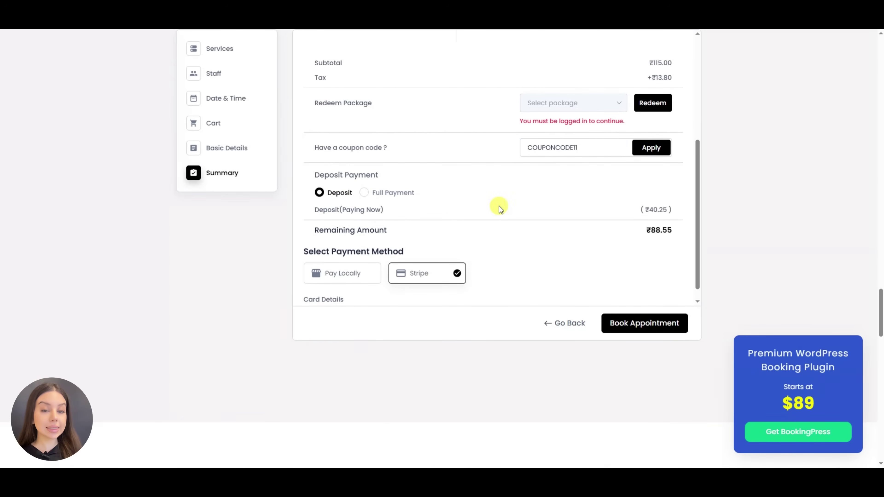
scroll(499, 206, "down", 1)
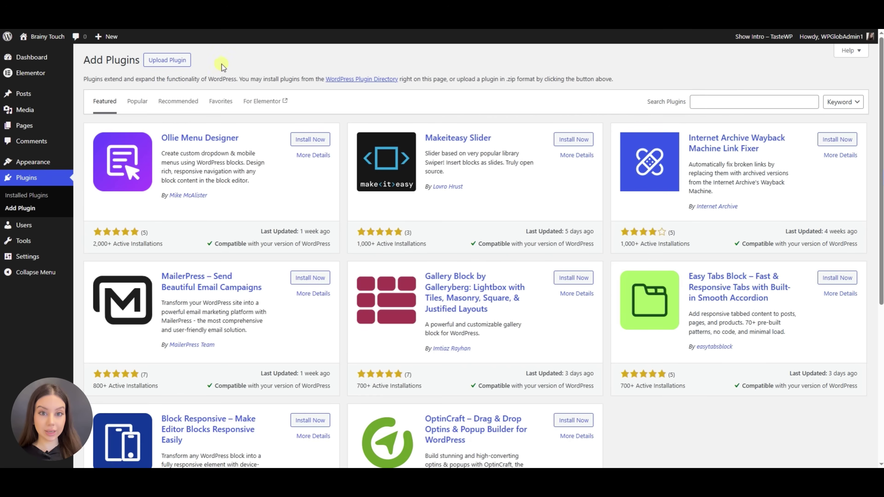
In the WordPress admin, upload, install and activate the plugin bookingpress-appointment-booking_1.1.53.zip
left_click(184, 62)
left_click(416, 143)
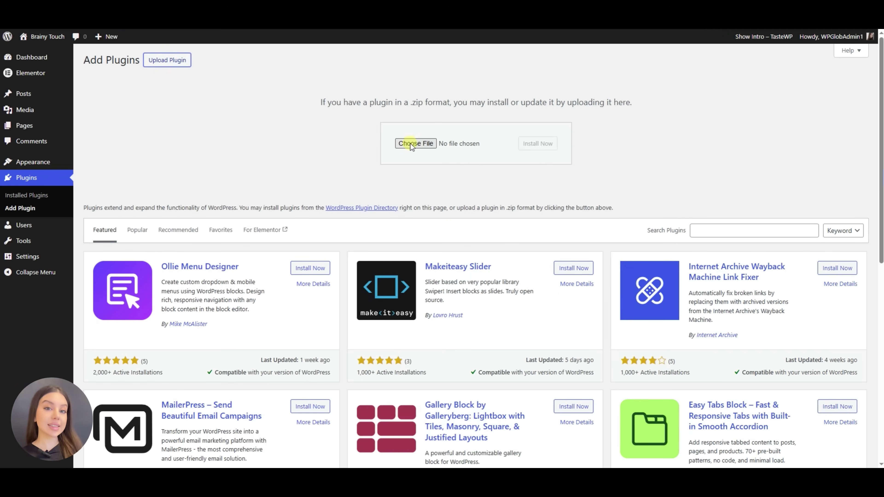
left_click(550, 148)
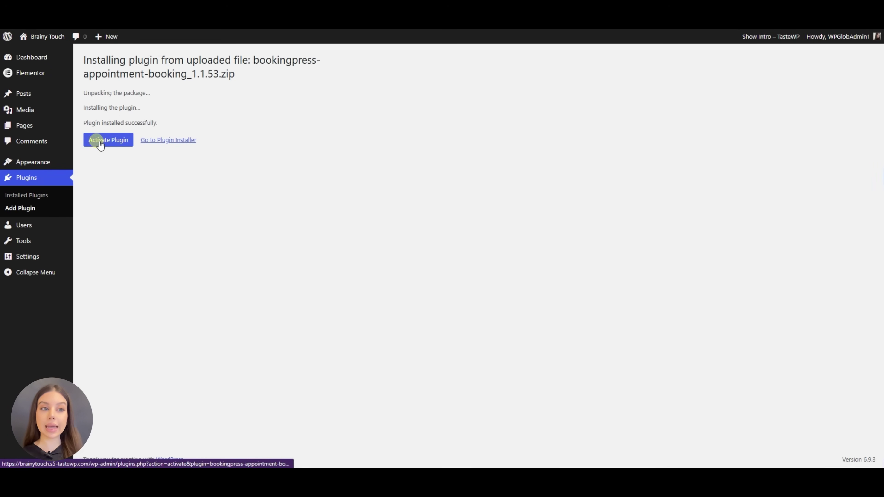
left_click(103, 146)
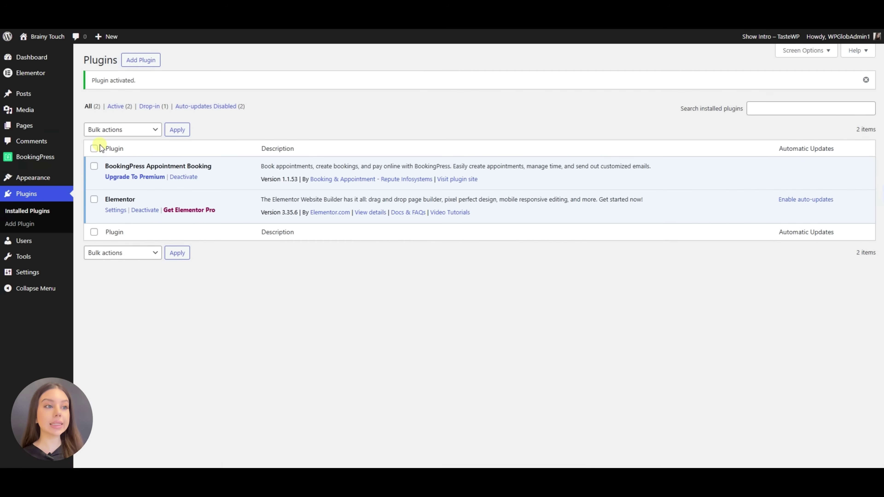
Go to the BookingPress services and create a service category named Hair Services
left_click(60, 158)
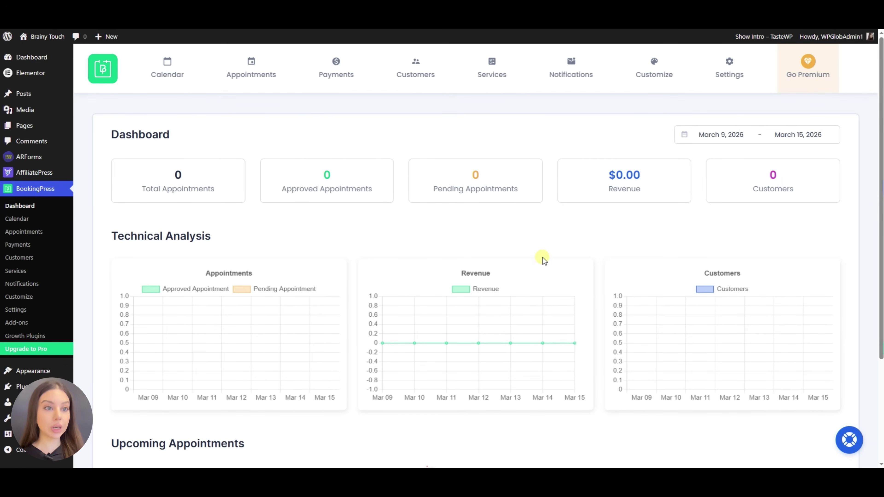
left_click(497, 86)
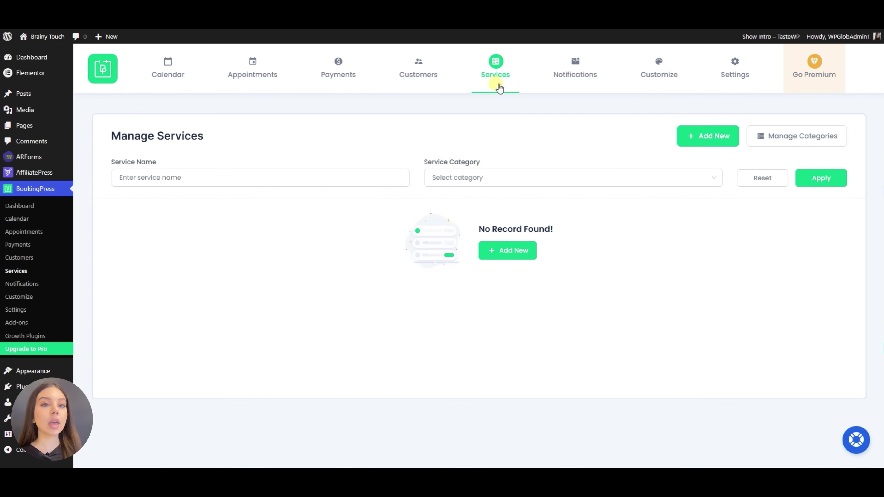
left_click(647, 176)
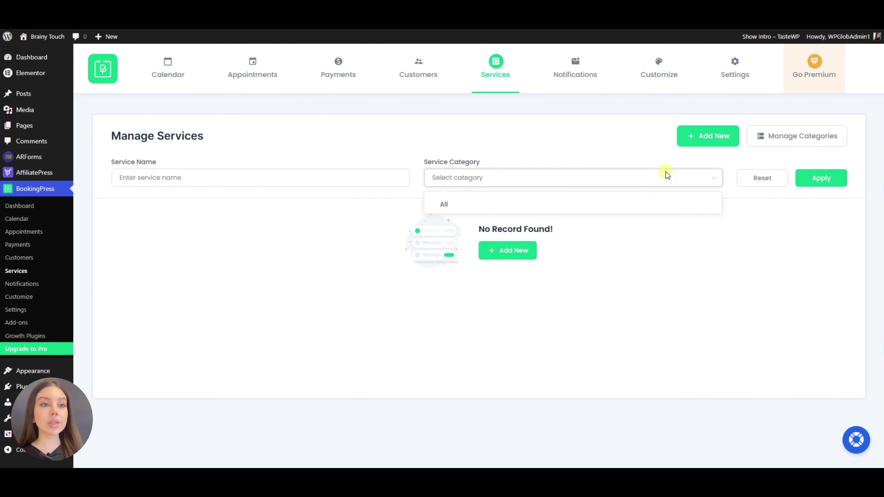
left_click(800, 150)
left_click(546, 118)
left_click(490, 192)
type("Hair Services")
left_click(494, 228)
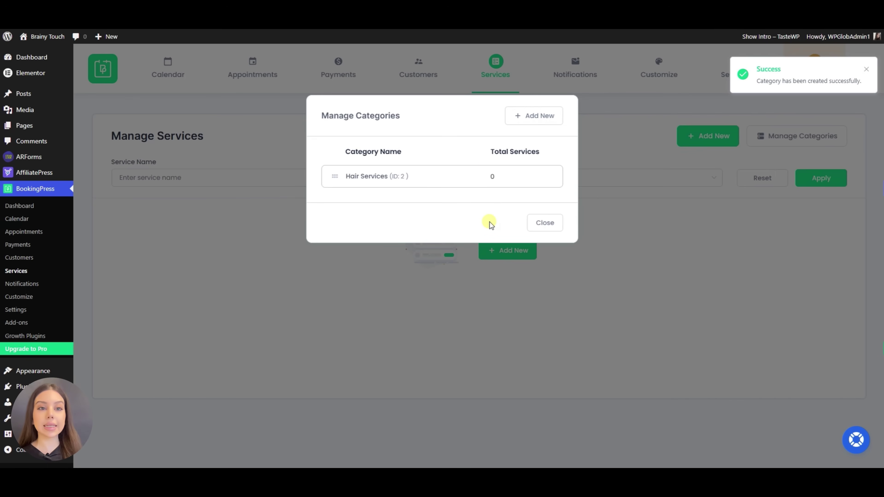
Create two more service categories, Nail Treatments and Facial & Skincare, and close the category manager
left_click(523, 118)
left_click(483, 192)
type("Nail Treatments")
left_click(491, 229)
left_click(532, 115)
left_click(494, 194)
type("Facial & Skincare")
left_click(497, 226)
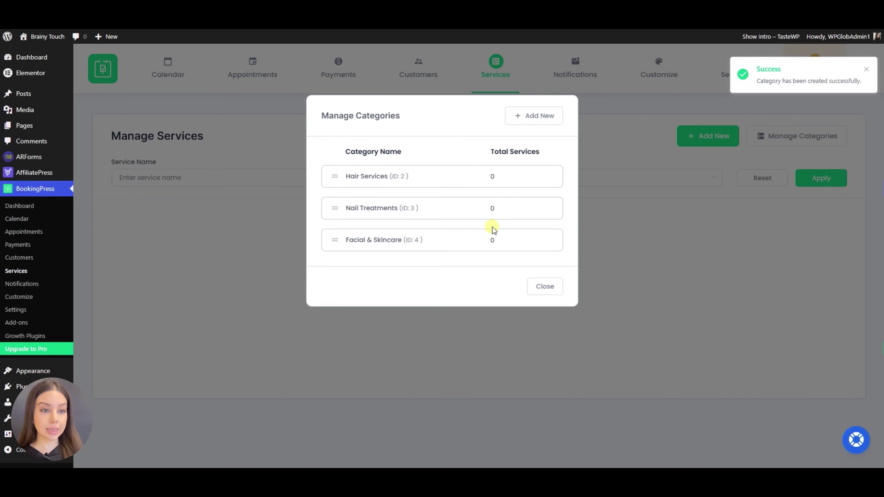
left_click(545, 285)
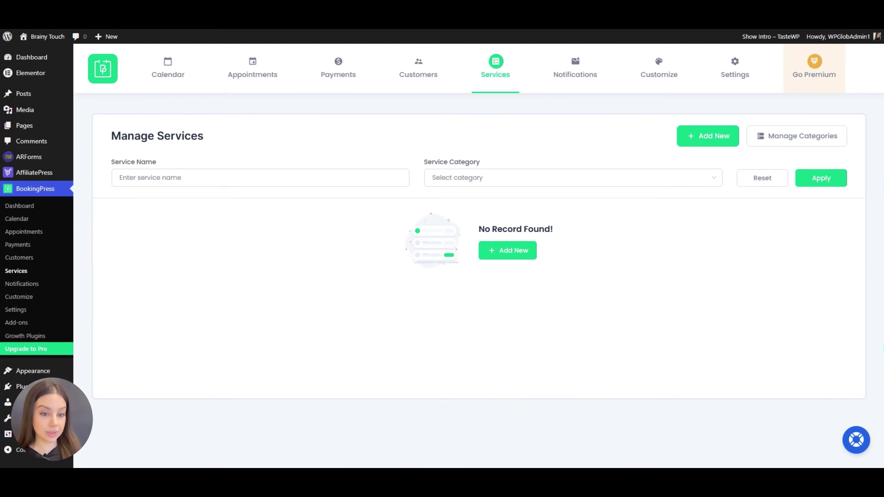
Add a service named Haircut in the Hair Services category with a price of $25, and save it
left_click(507, 250)
left_click(180, 225)
type("Haircut")
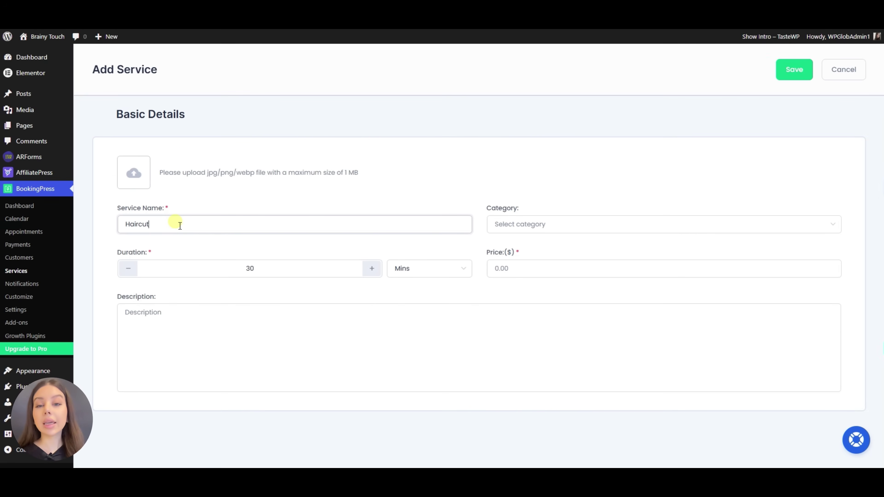
left_click(503, 231)
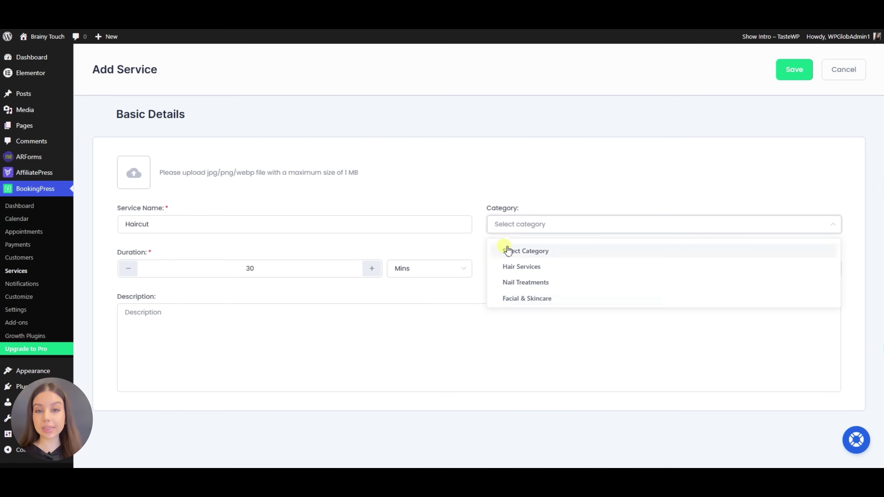
left_click(510, 266)
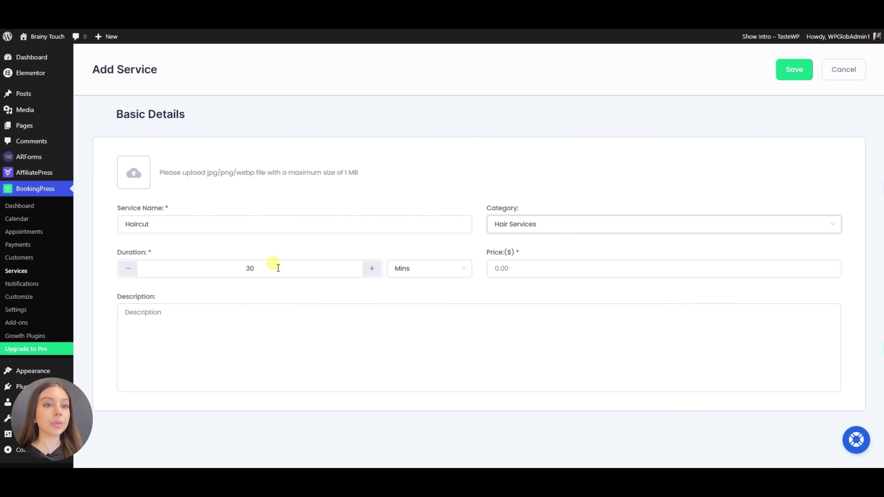
left_click(509, 268)
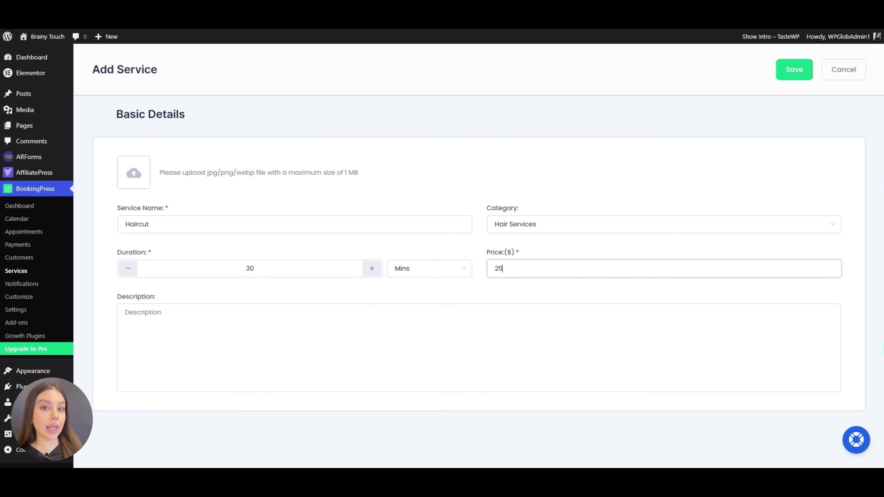
left_click(802, 73)
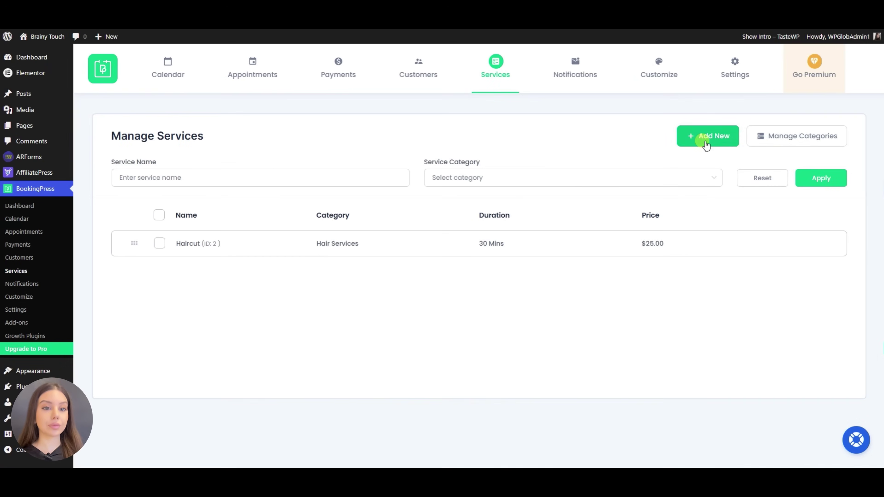
Add a Facial Treatment service in the Facial & Skincare category with a 60-minute duration and $60 price, and save it
left_click(706, 138)
left_click(282, 230)
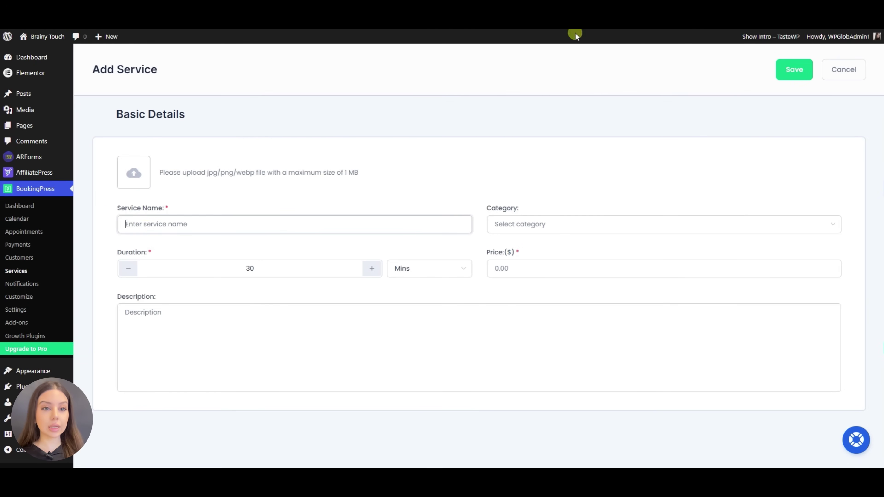
type("Facial Treatment")
left_click(505, 228)
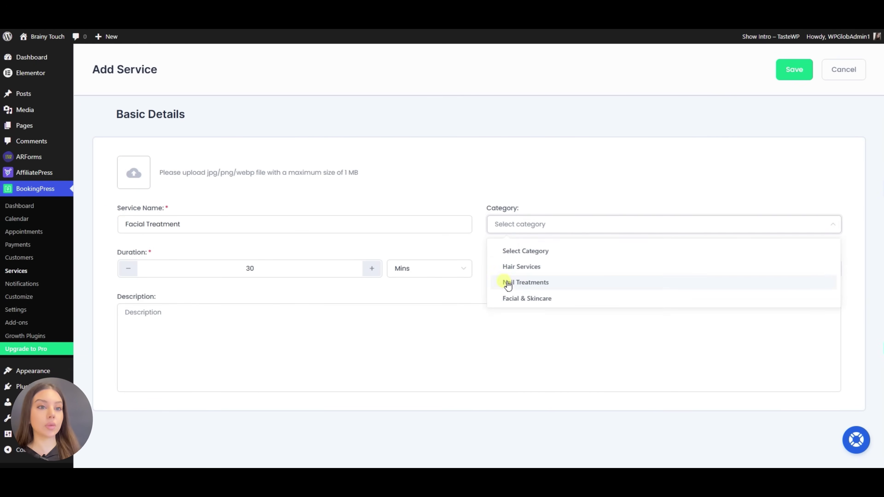
left_click(509, 298)
left_click(374, 271)
left_click_drag(315, 273, 215, 277)
left_click(508, 276)
left_click(509, 325)
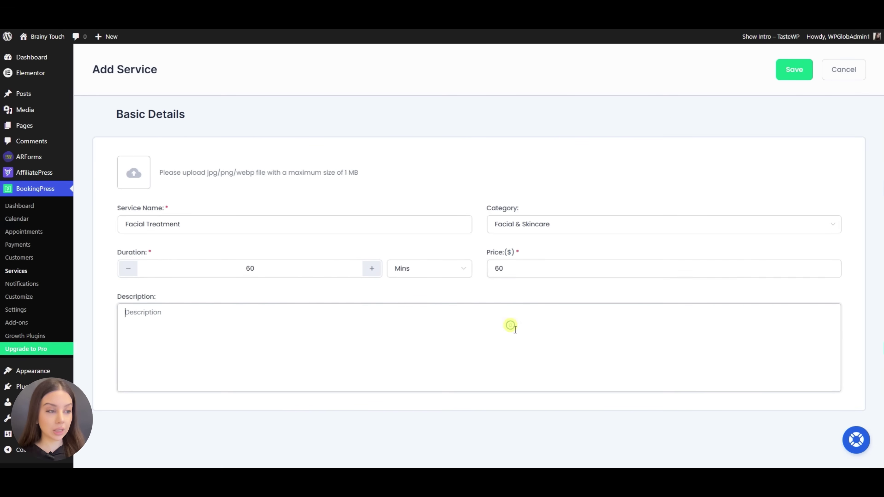
left_click(788, 73)
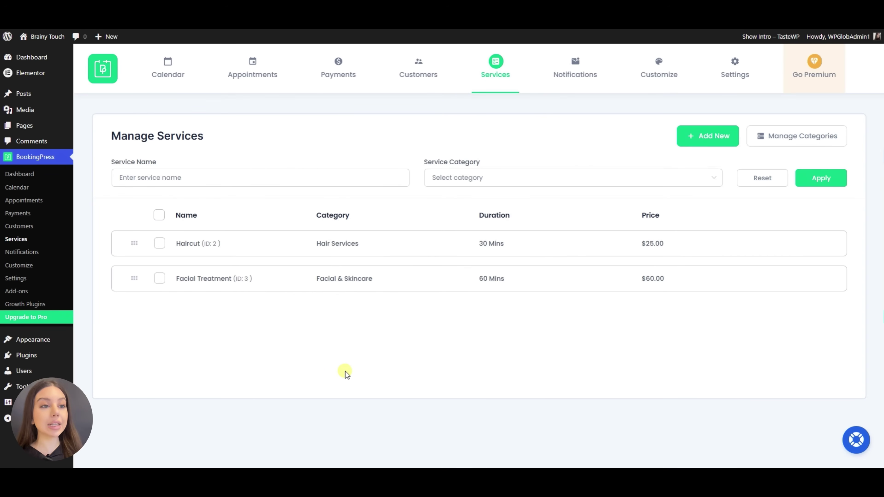
Open the Book an Appointment page for editing and select its [bookingpress_form] shortcode field
left_click(56, 133)
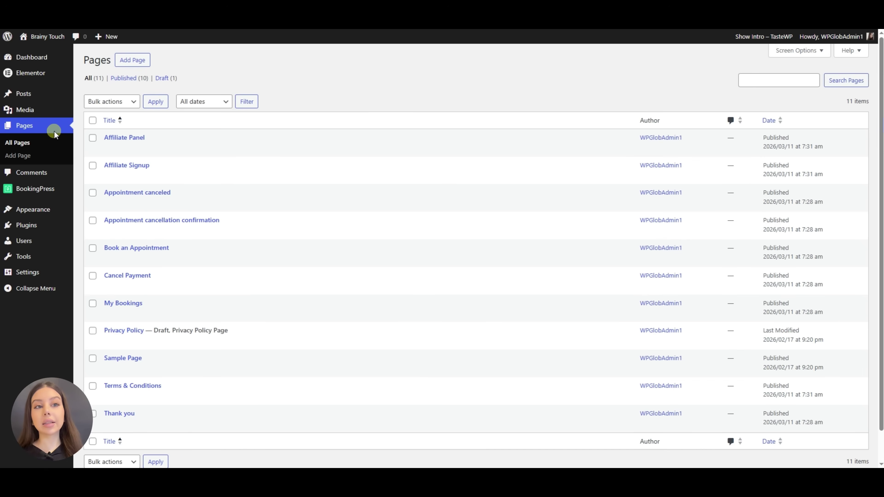
left_click(148, 248)
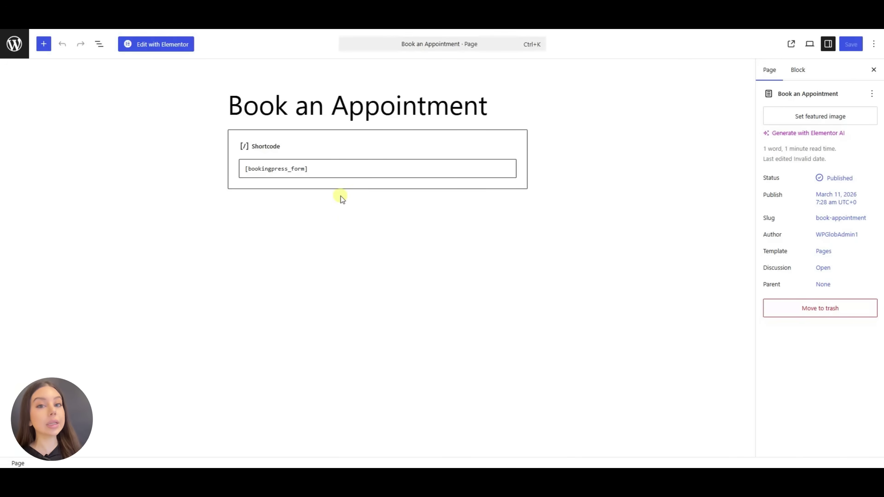
left_click(345, 171)
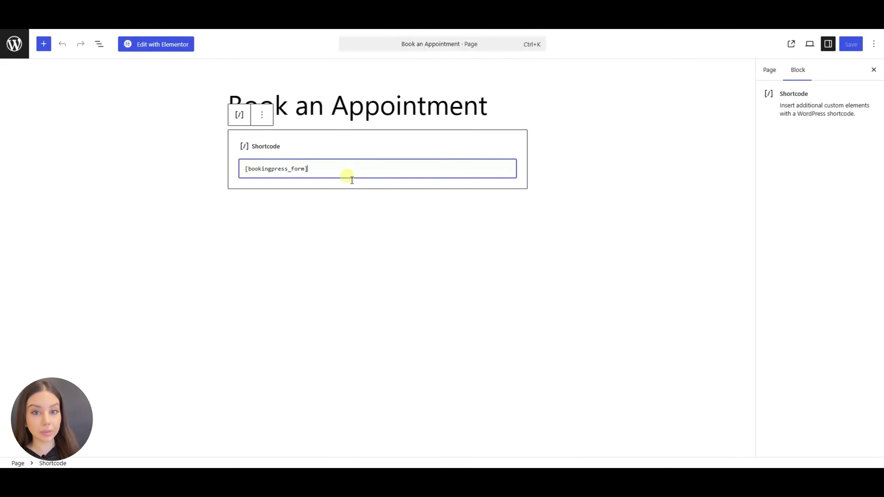
Search the block library for booking and insert the BookingPress Customer Panel and Booking Forms blocks below the shortcode
left_click(586, 205)
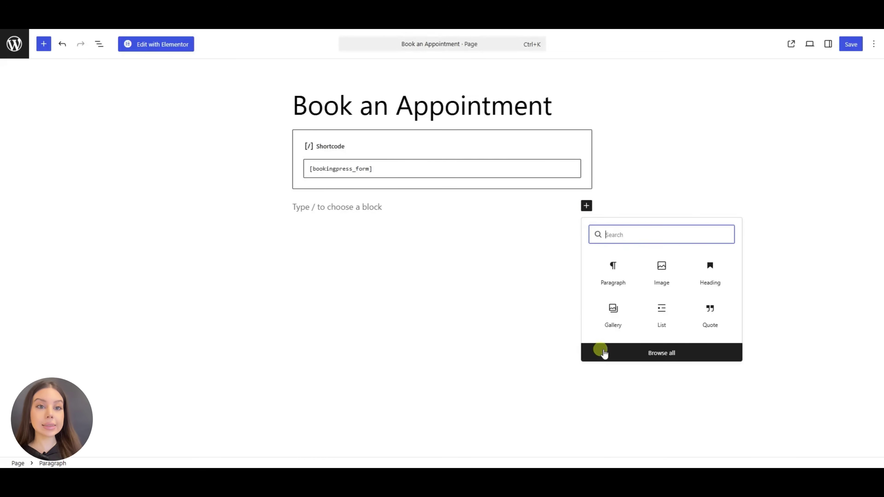
left_click(604, 353)
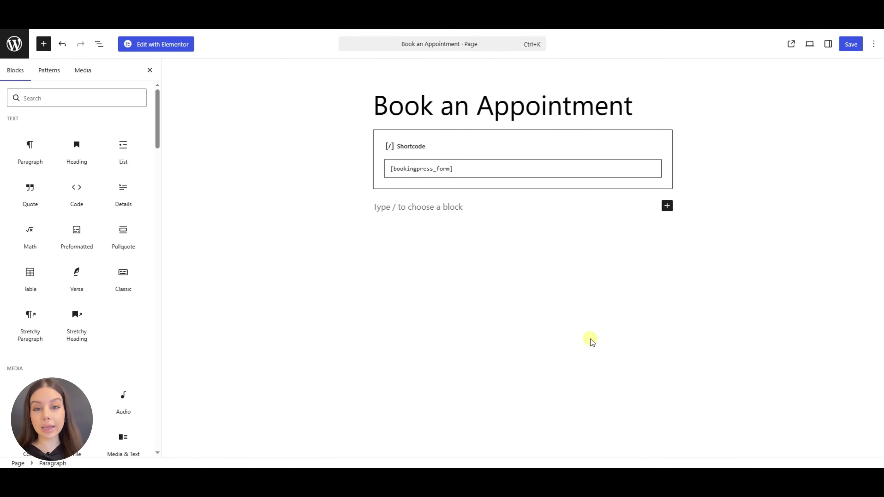
type("b")
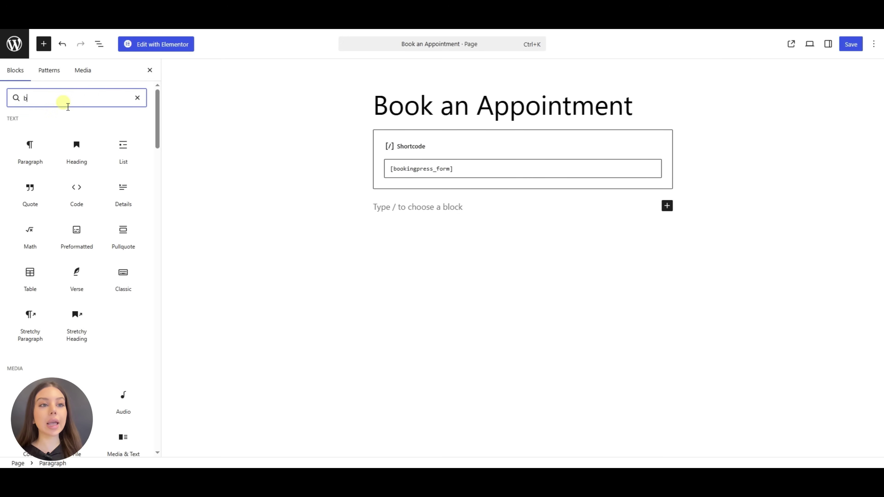
type("ooking")
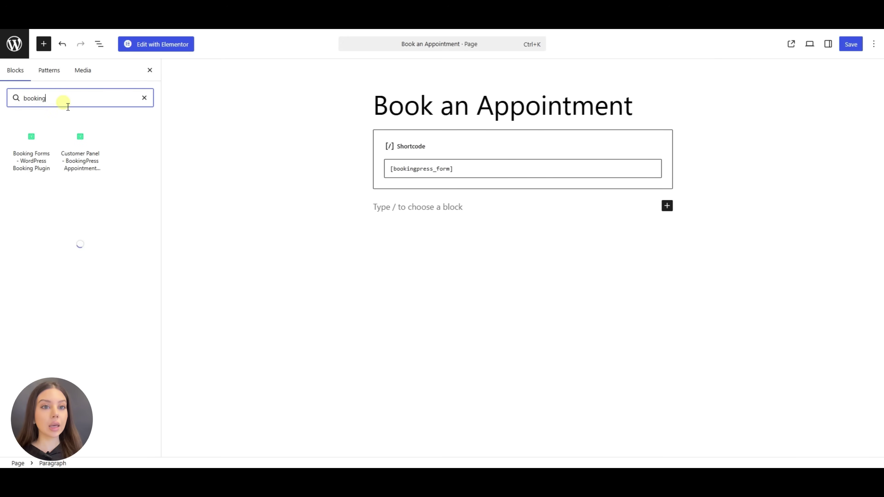
mouse_move(59, 122)
left_click(79, 144)
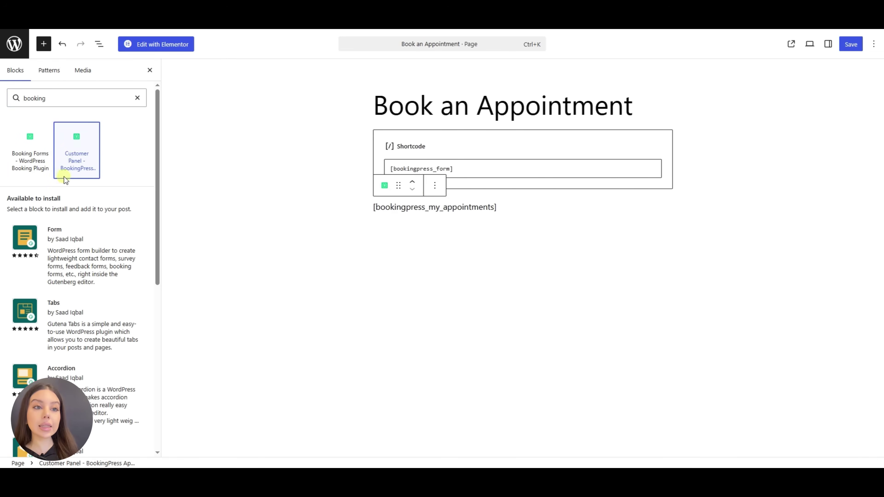
left_click(36, 163)
left_click(254, 210)
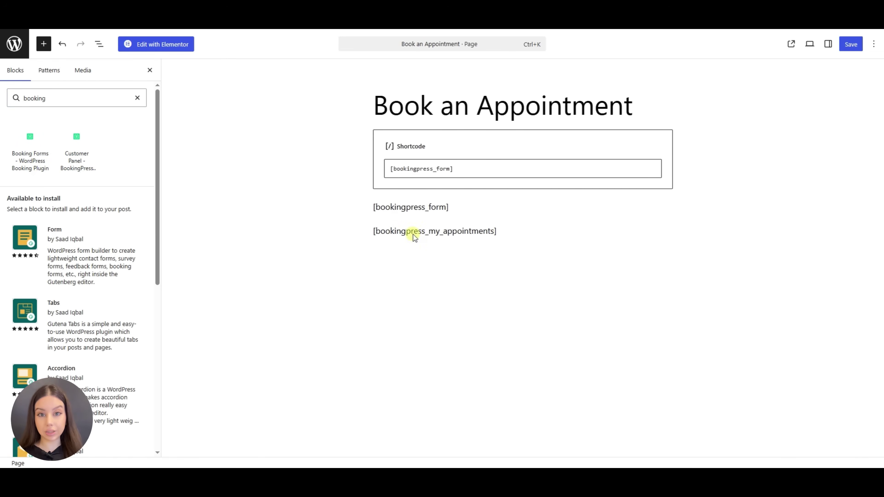
Try adding another Shortcode block containing [bookingpress_form] below the booking blocks
left_click(670, 256)
type("sh")
left_click(612, 322)
type("[bookingpress_form]")
left_click(436, 324)
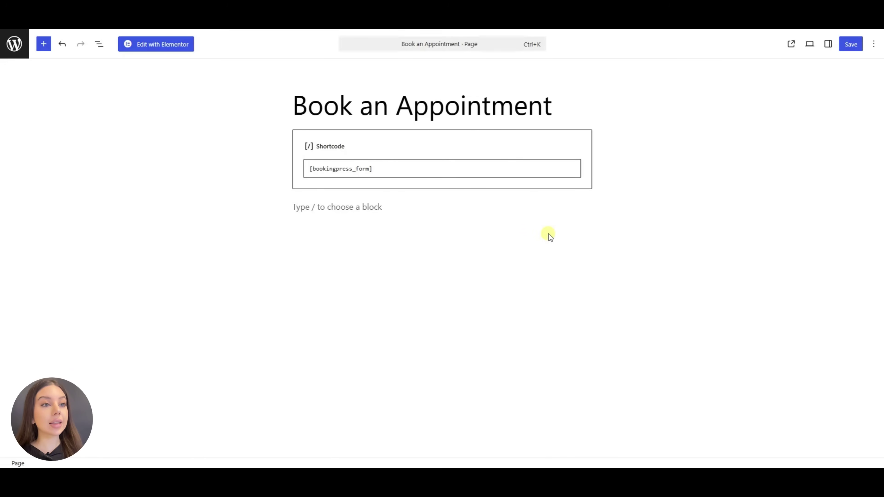
Save the Book an Appointment page and view it on the live site
left_click(856, 45)
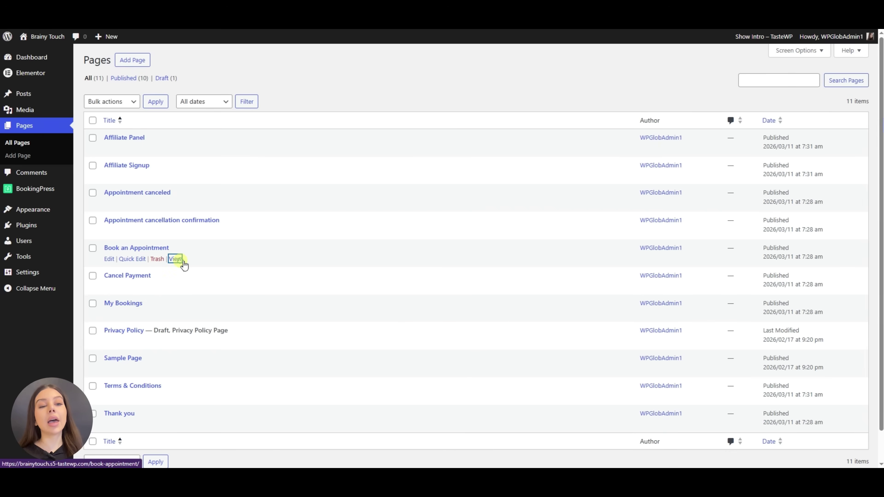
left_click(180, 261)
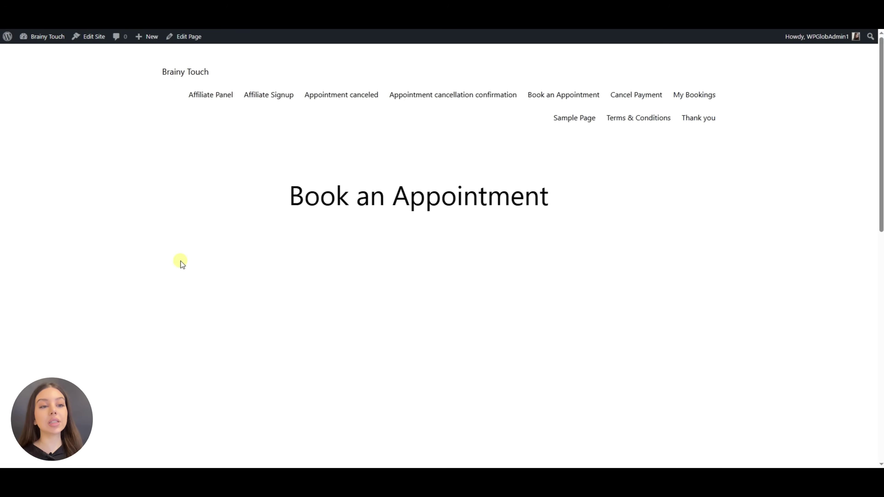
Browse the service categories in the booking form and choose the Haircut service
scroll(403, 198, "down", 3)
left_click(345, 177)
left_click(395, 180)
left_click(452, 177)
left_click(342, 182)
left_click(478, 236)
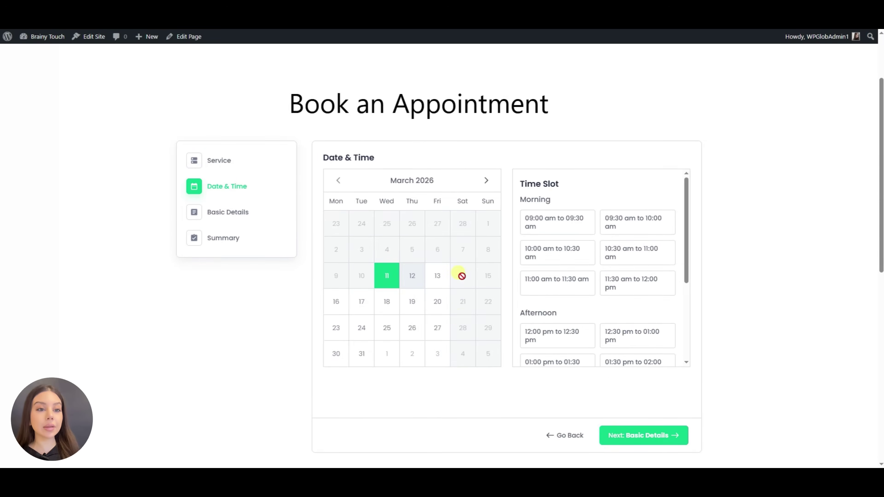
Choose March 25, 2026 and the 01:30 pm to 02:00 pm time slot for the haircut
scroll(435, 275, "down", 1)
left_click(400, 285)
scroll(574, 209, "down", 3)
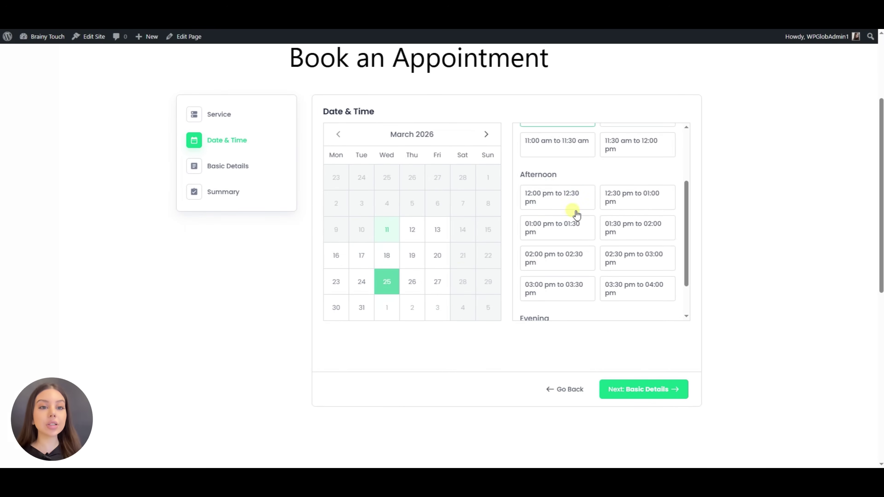
left_click(615, 231)
Fill in the customer's first name, last name, e-mail address and phone number, and book the appointment
type("Sample")
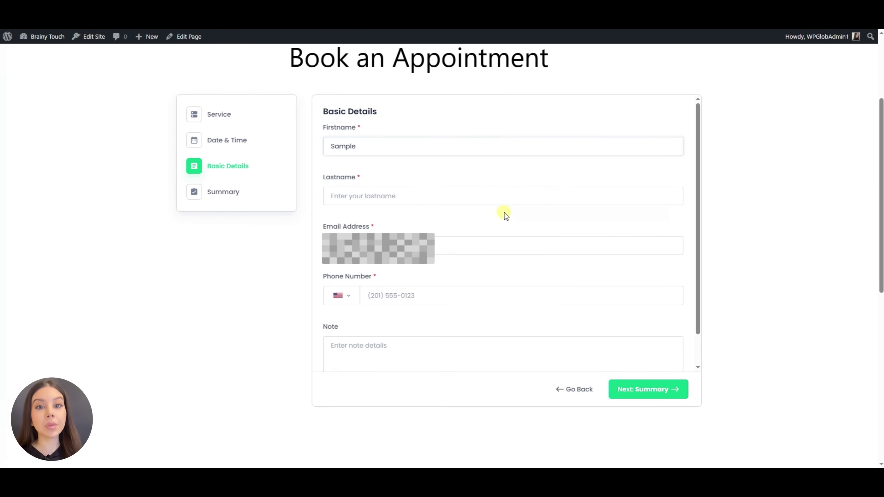
key("Tab")
type("Sample")
left_click(419, 253)
type("example")
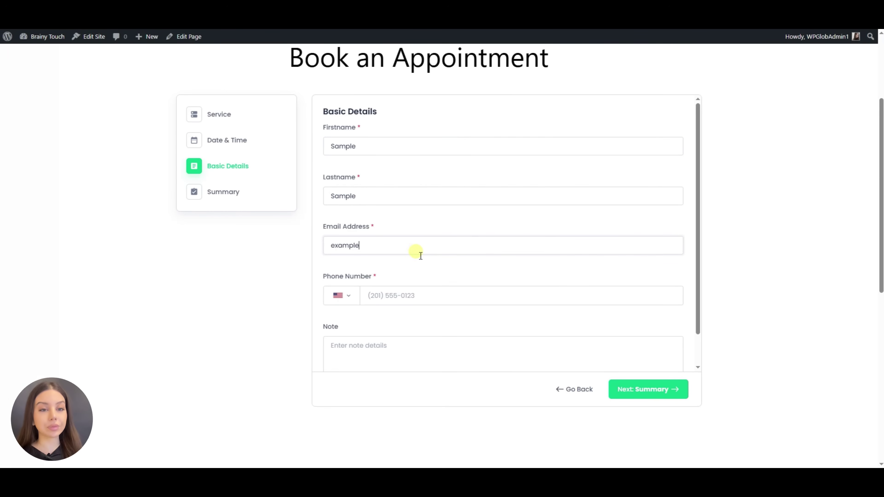
left_click(406, 296)
type("201555333")
scroll(400, 348, "down", 2)
left_click(625, 393)
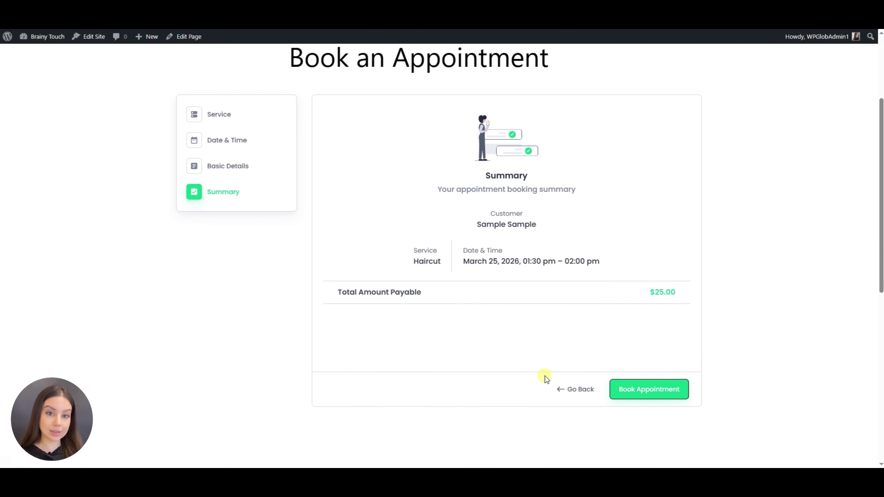
left_click(671, 393)
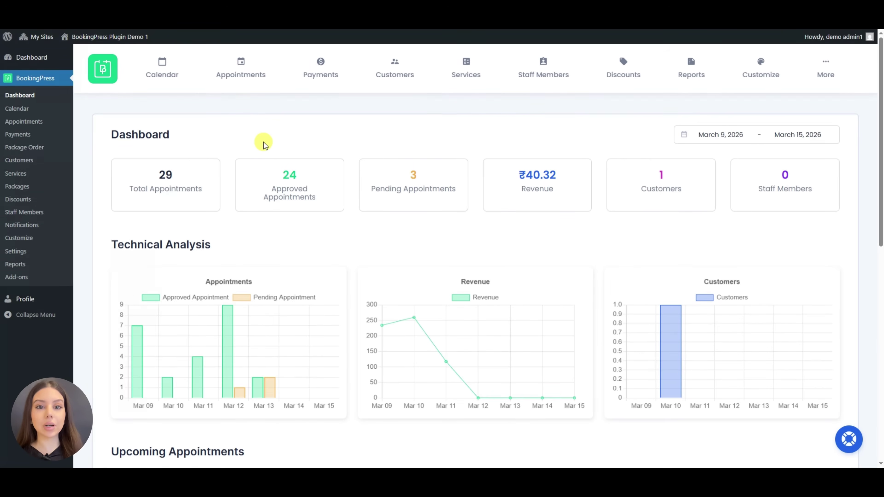
Go to the appointments in the BookingPress demo admin and look through the list of bookings
left_click(252, 83)
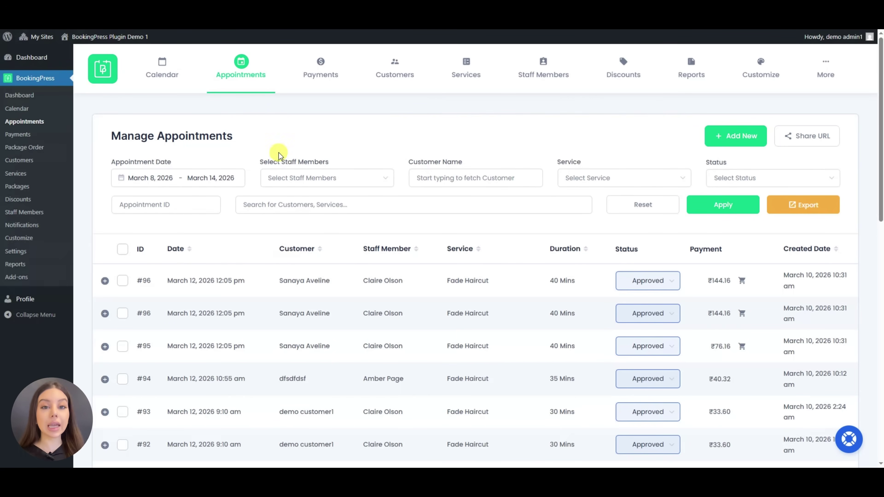
scroll(278, 138, "down", 4)
scroll(276, 189, "down", 9)
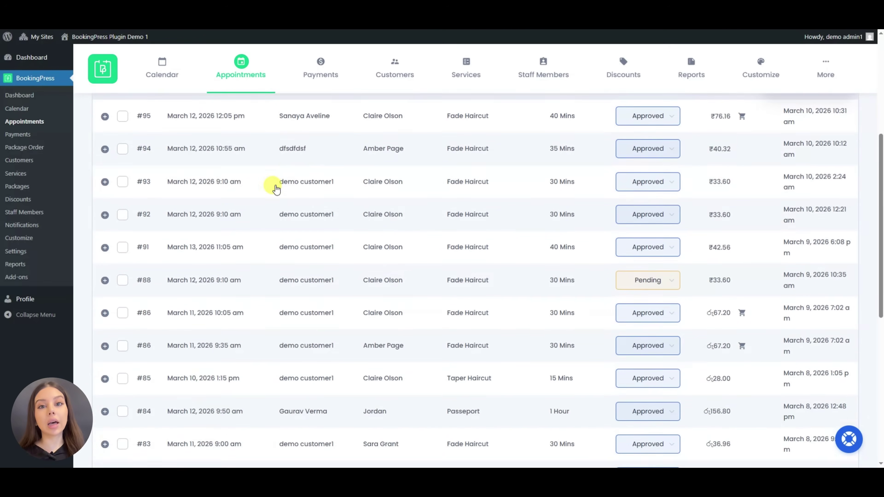
scroll(277, 190, "down", 2)
scroll(269, 173, "up", 12)
scroll(272, 179, "up", 2)
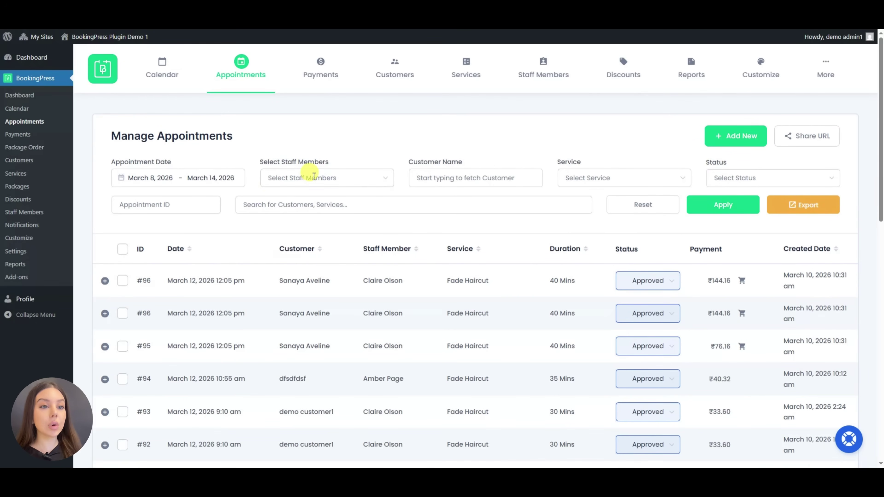
Check the staff member, customer and service filters, and filter the appointments by the General hair care service
left_click(314, 177)
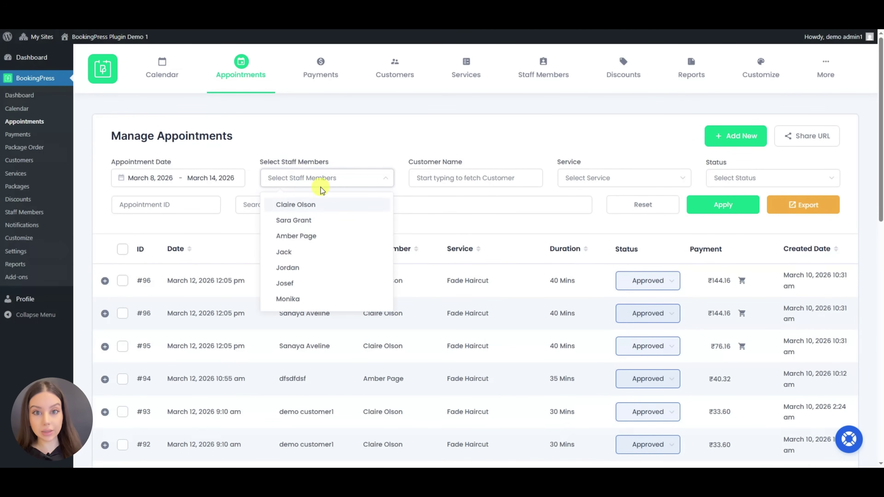
left_click(459, 178)
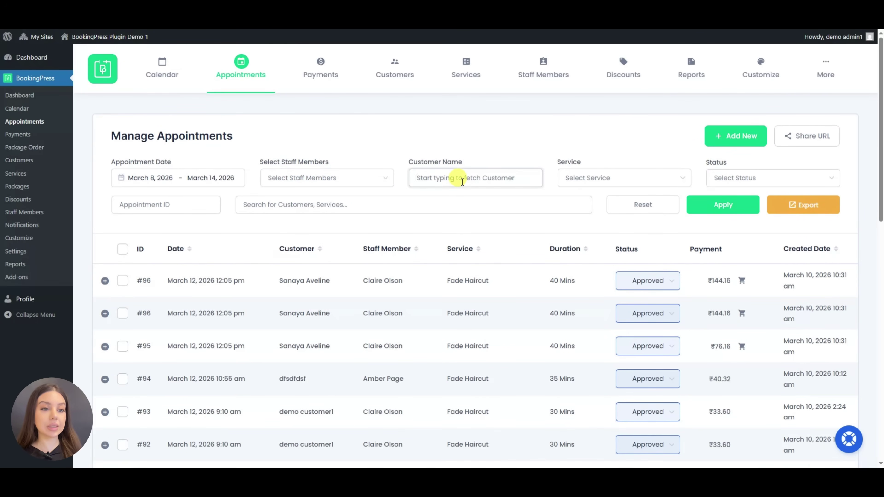
left_click(567, 176)
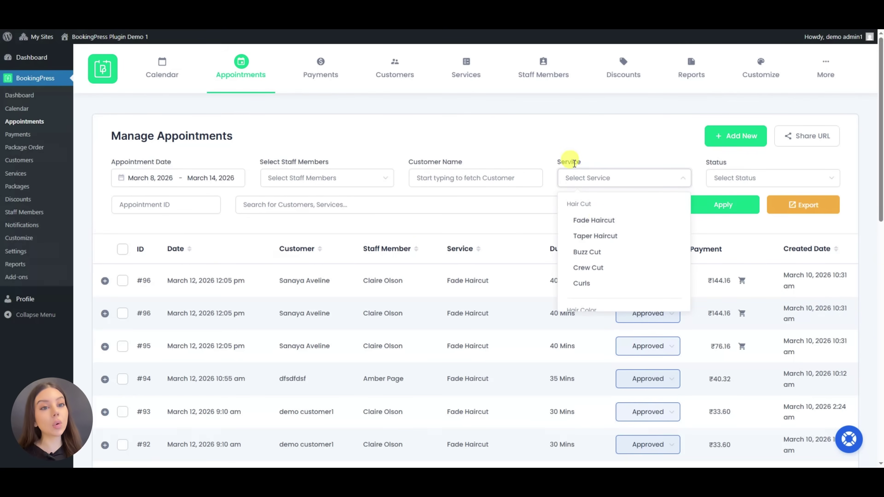
scroll(602, 217, "down", 5)
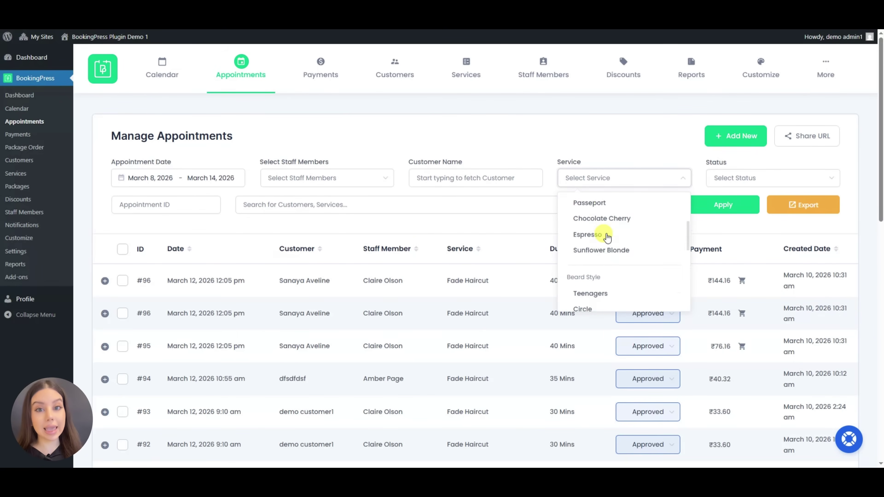
scroll(607, 239, "down", 5)
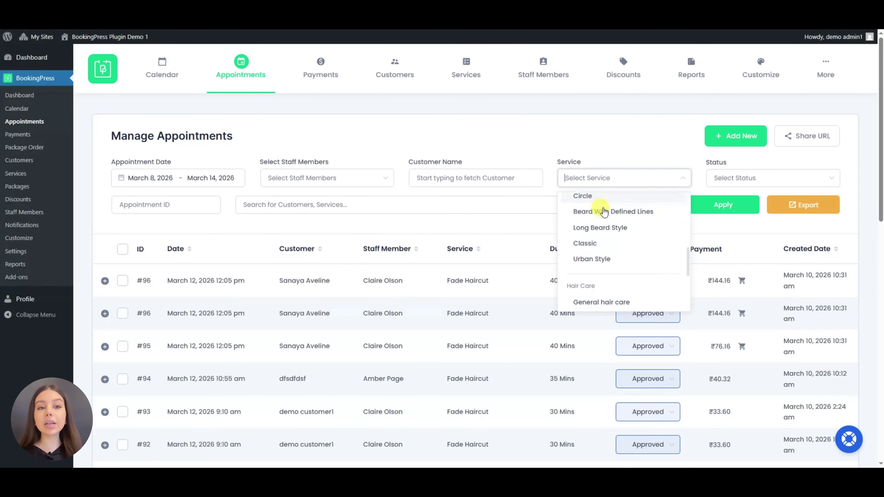
left_click(607, 216)
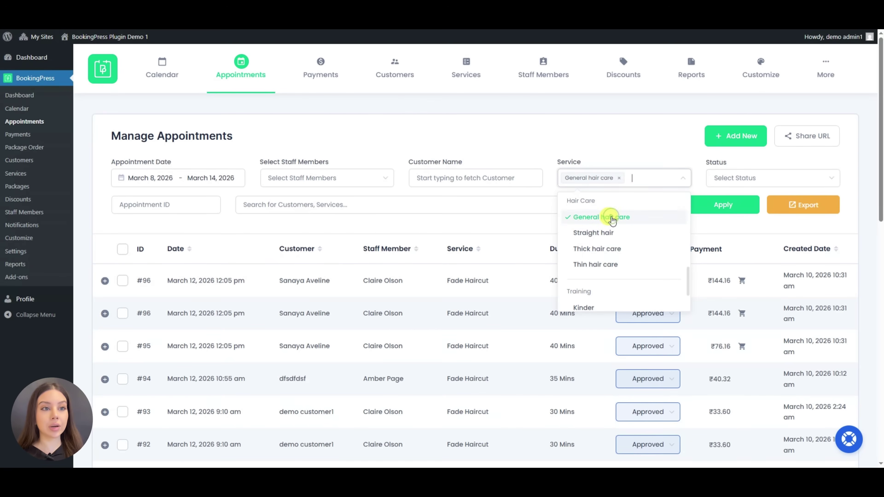
left_click(728, 201)
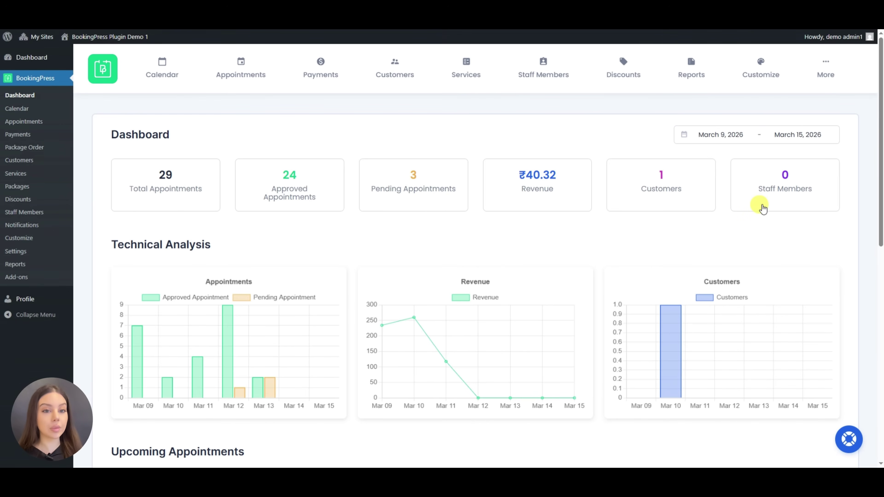
Review the demo dashboard's appointment, revenue and customer charts and its list of upcoming appointments
scroll(497, 233, "down", 4)
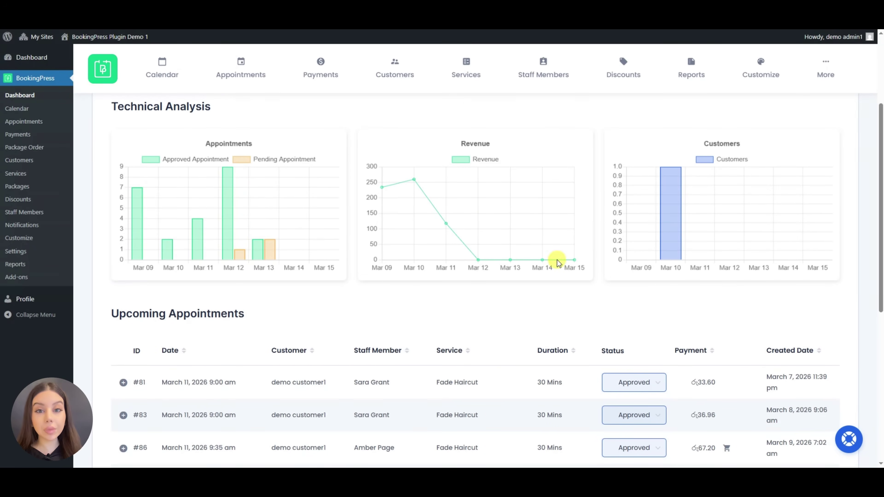
scroll(542, 286, "down", 2)
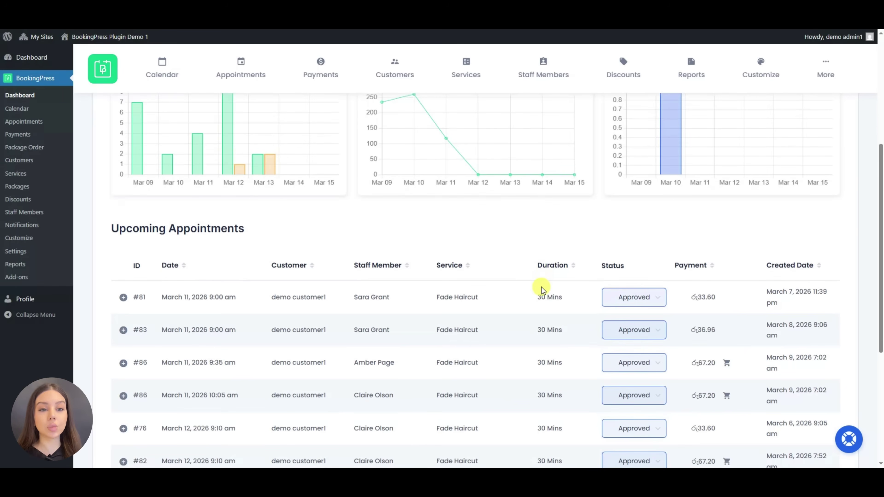
scroll(541, 286, "down", 6)
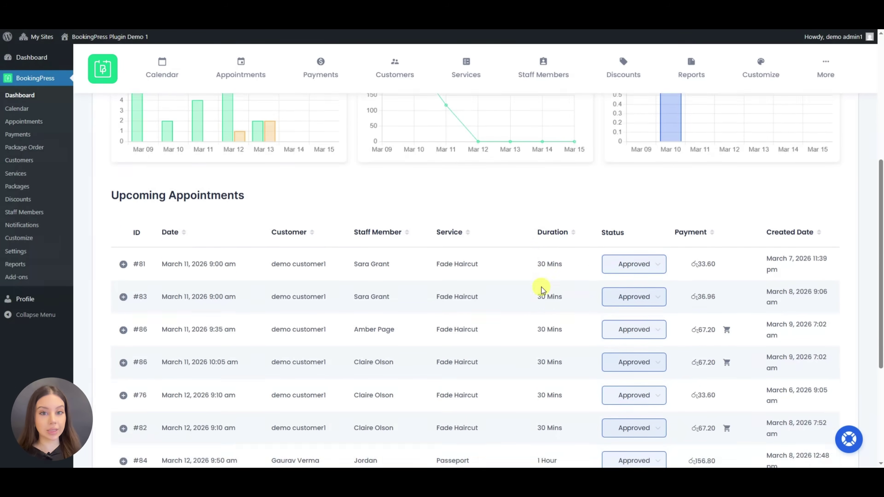
scroll(509, 296, "up", 8)
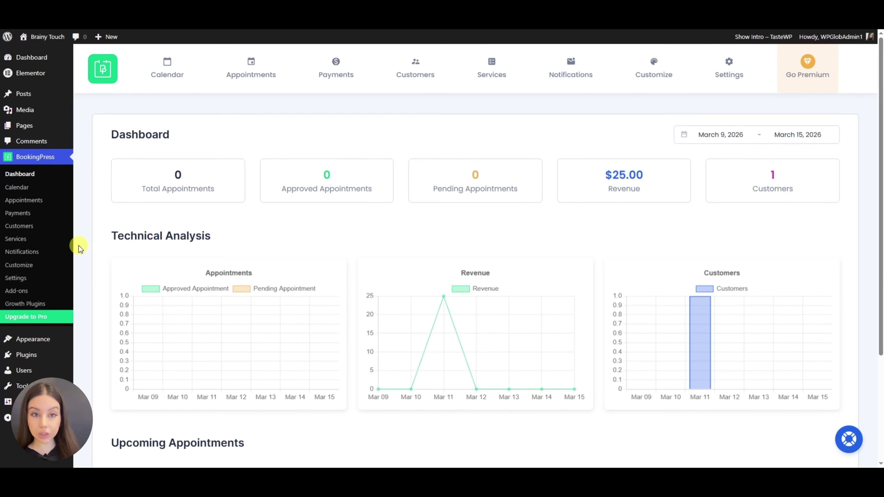
Open the booking form customization page and set the form's font to Poller One
left_click(63, 227)
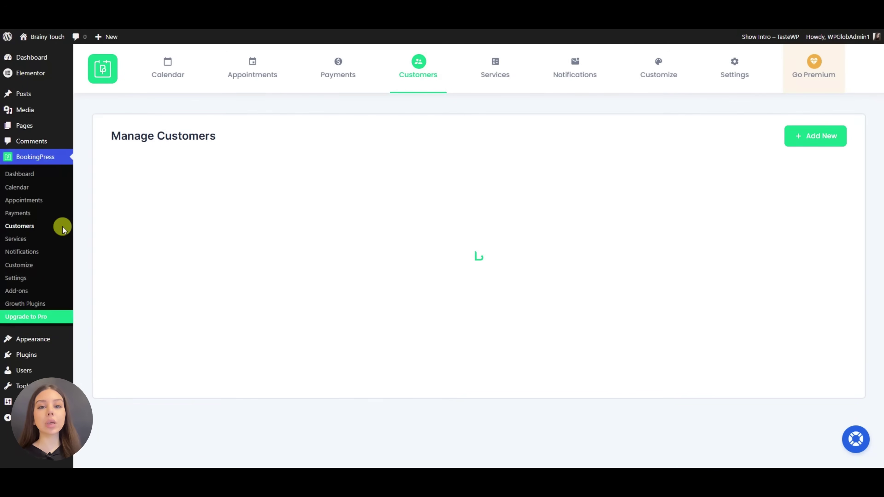
mouse_move(670, 73)
left_click(663, 118)
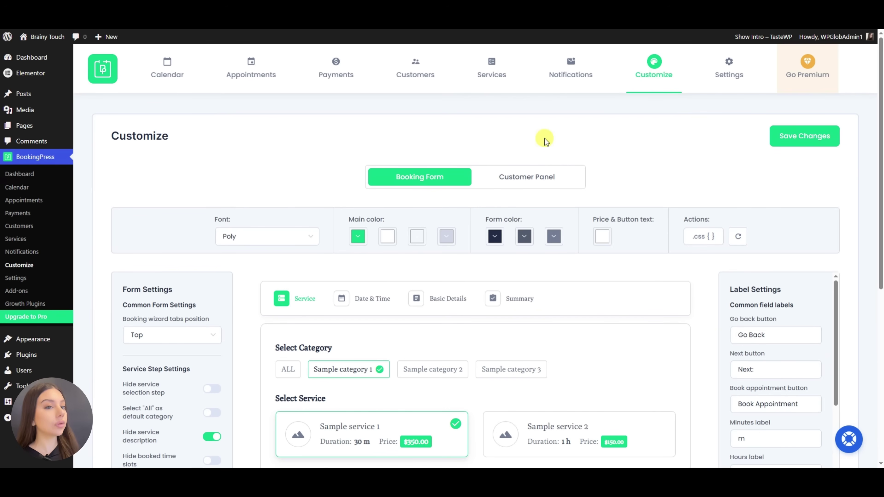
left_click(303, 237)
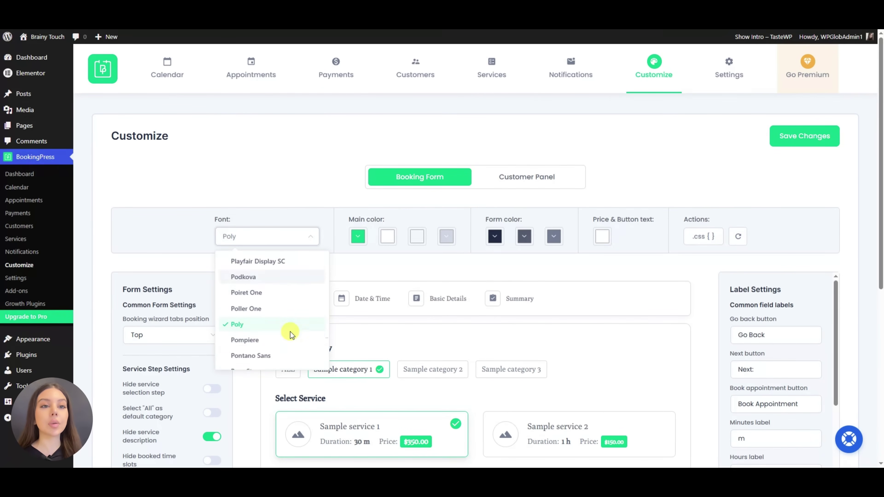
left_click(284, 308)
scroll(344, 262, "down", 1)
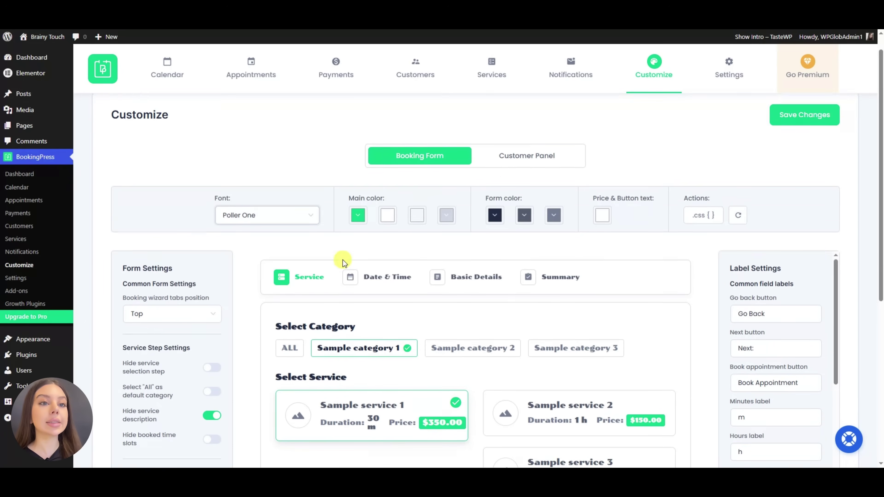
Set the third main color of the booking form to blue, #116AE0
scroll(343, 261, "down", 1)
left_click(417, 190)
left_click(467, 212)
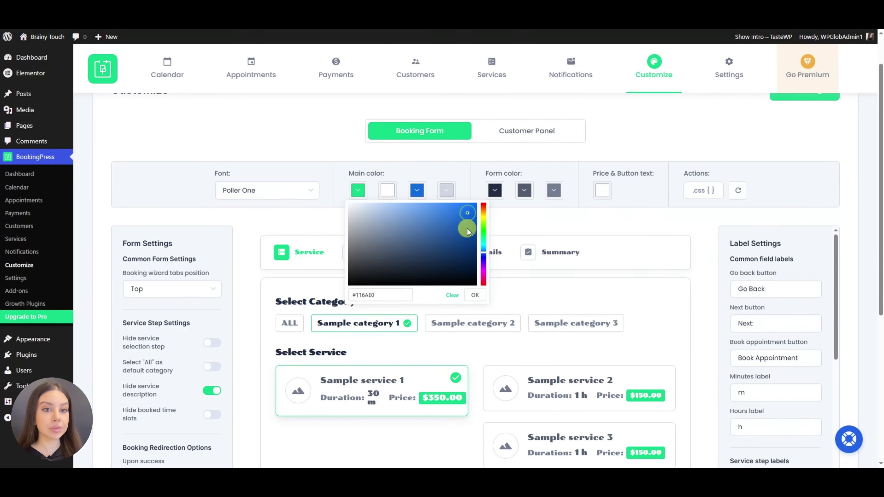
left_click(475, 295)
scroll(452, 226, "down", 2)
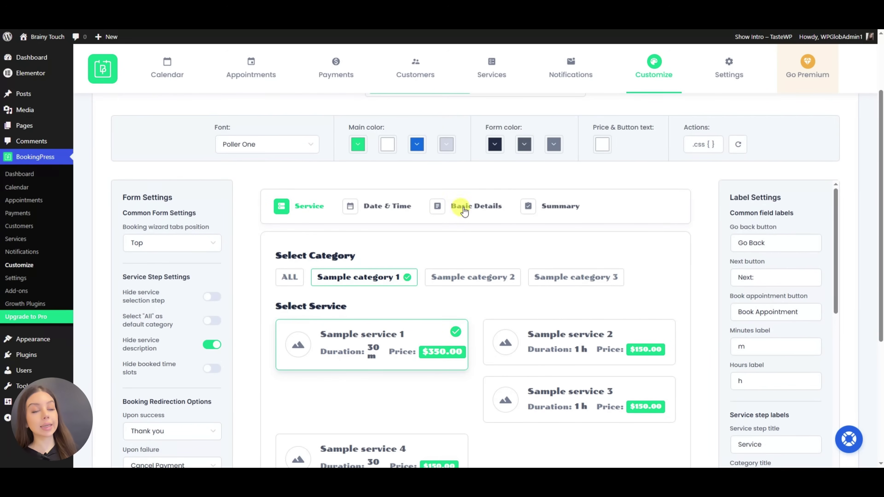
Change the second form color to a light purple
left_click(524, 144)
left_click(590, 220)
left_click(478, 166)
left_click(582, 249)
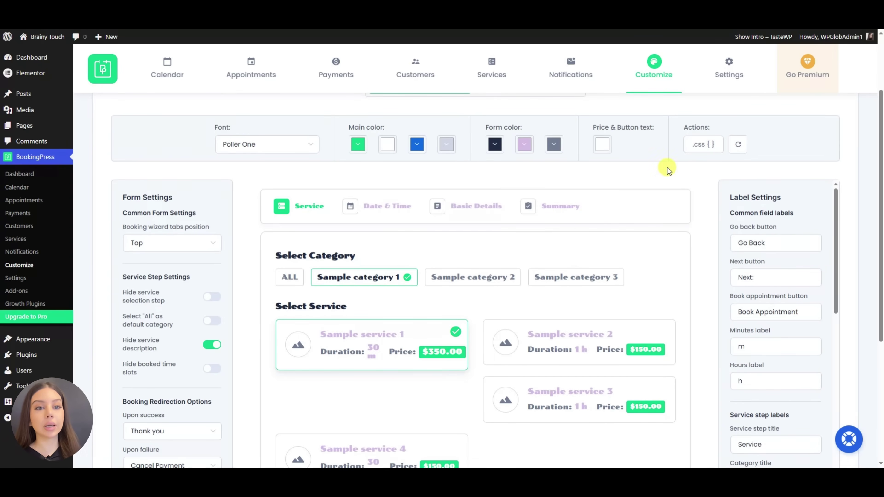
Set the booking wizard tabs position to Left in the common form settings
scroll(667, 170, "down", 3)
left_click(196, 153)
left_click(193, 181)
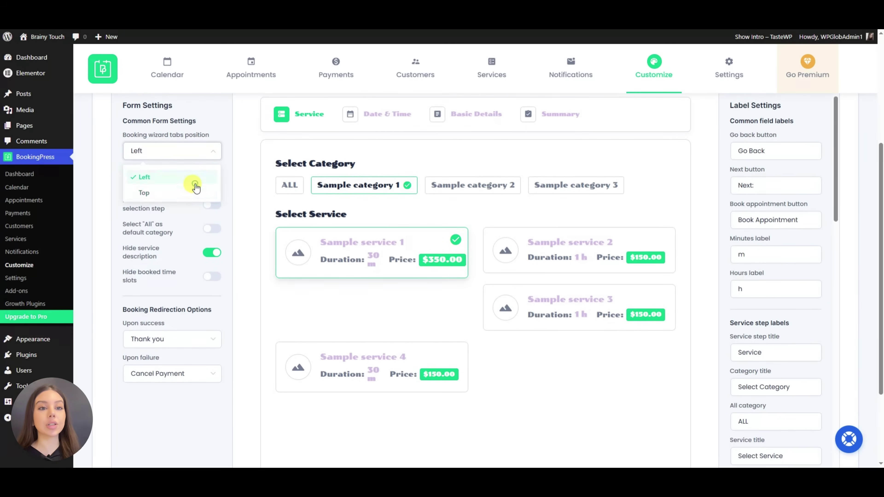
Try the option for hiding the service selection step and check the redirection choices upon a successful booking
left_click(211, 205)
left_click(210, 204)
scroll(218, 269, "down", 2)
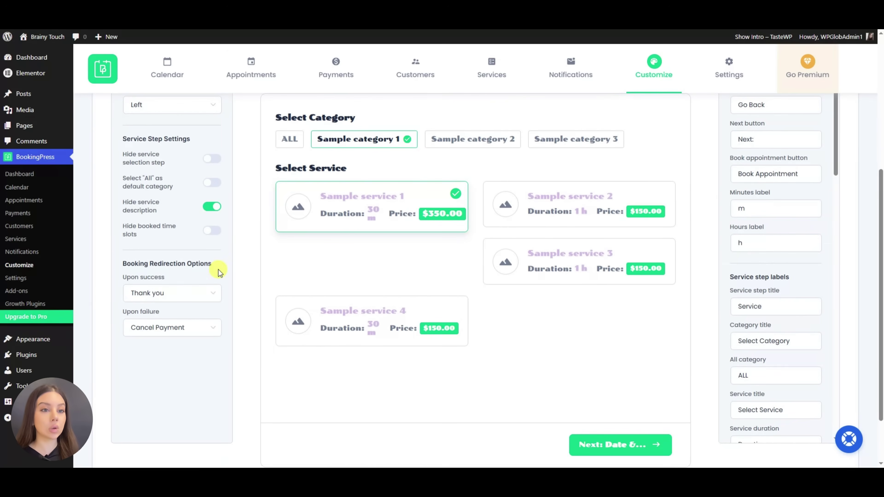
left_click(216, 293)
left_click(221, 280)
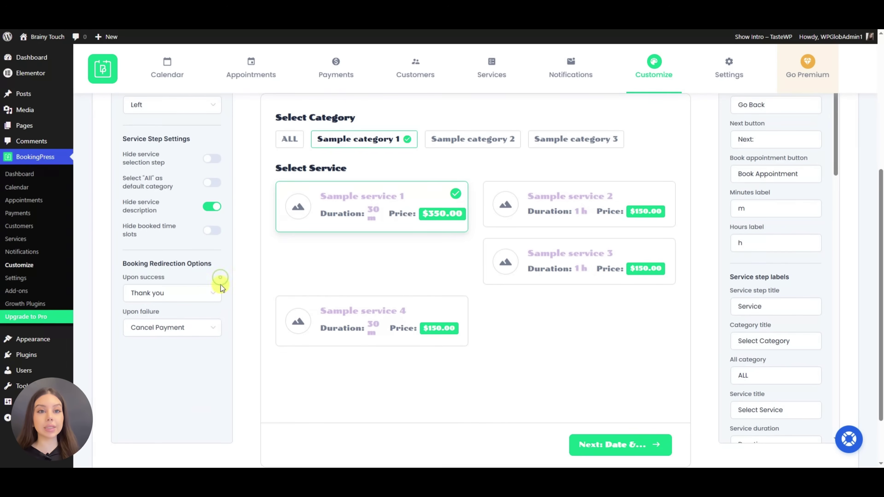
Look through the booking form's label settings, from the common field labels to the payment titles of the summary step
scroll(471, 278, "up", 4)
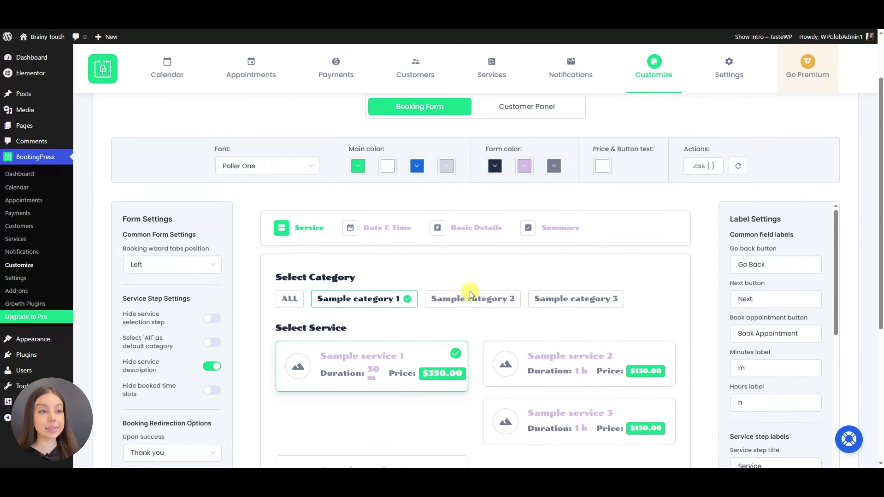
scroll(470, 294, "up", 1)
scroll(759, 265, "down", 3)
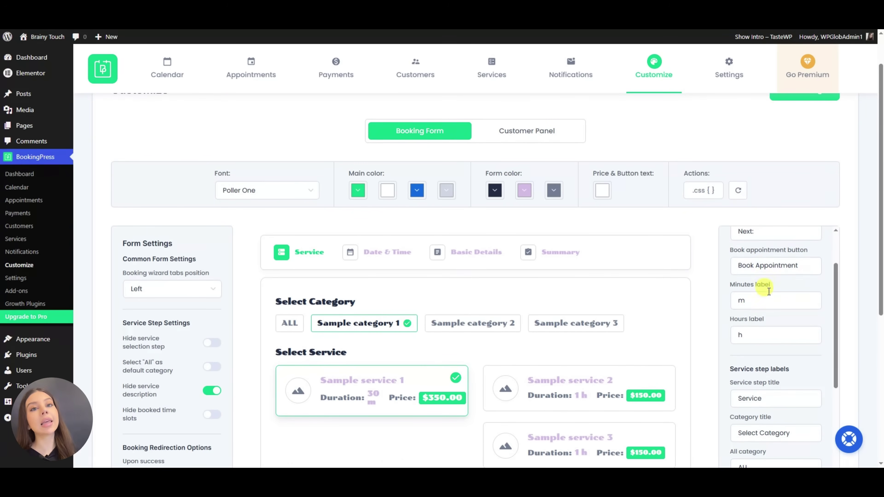
scroll(768, 289, "down", 5)
scroll(778, 343, "down", 3)
scroll(826, 331, "down", 6)
scroll(837, 331, "down", 4)
scroll(842, 327, "down", 5)
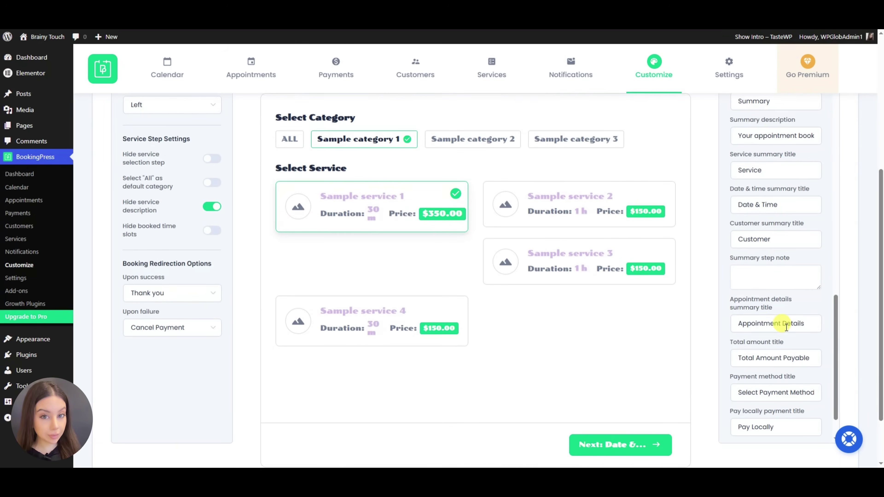
scroll(765, 325, "down", 2)
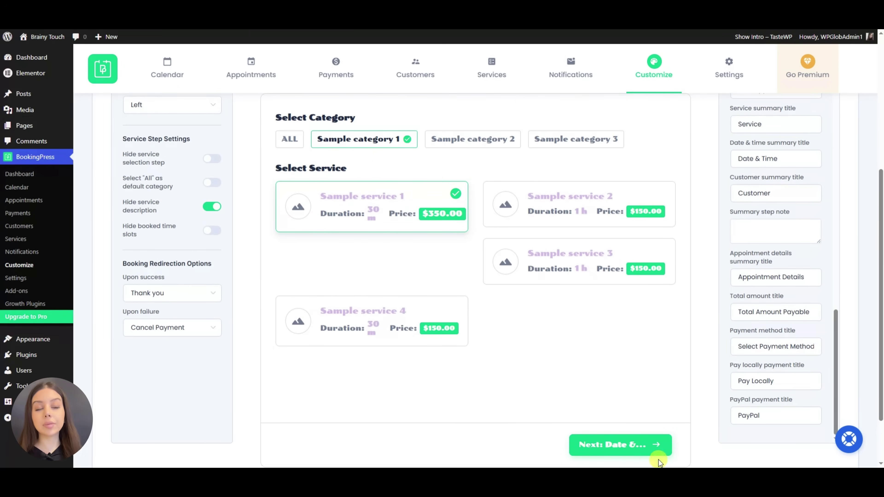
Check the ALL category in the form preview, and examine the calendar and time slots of the Date & Time step
scroll(653, 422, "down", 2)
scroll(645, 399, "up", 2)
left_click(292, 142)
scroll(351, 151, "up", 4)
left_click(374, 159)
scroll(381, 231, "down", 2)
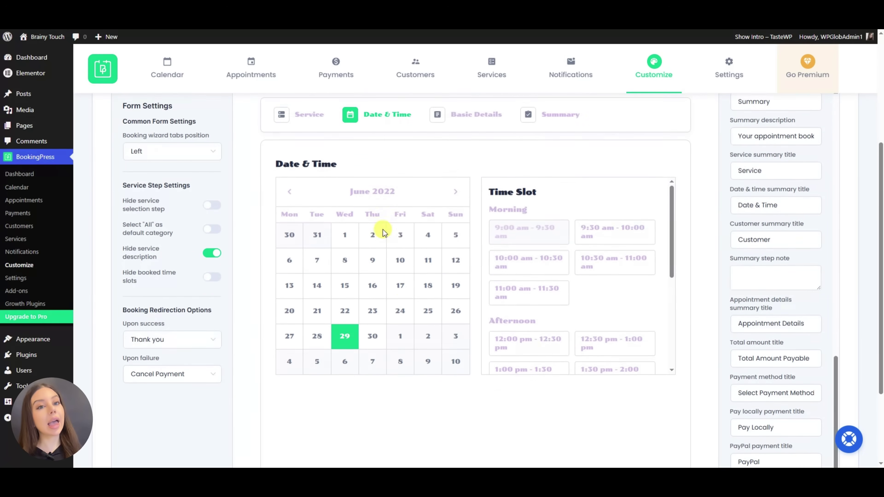
scroll(579, 311, "down", 5)
scroll(584, 289, "up", 7)
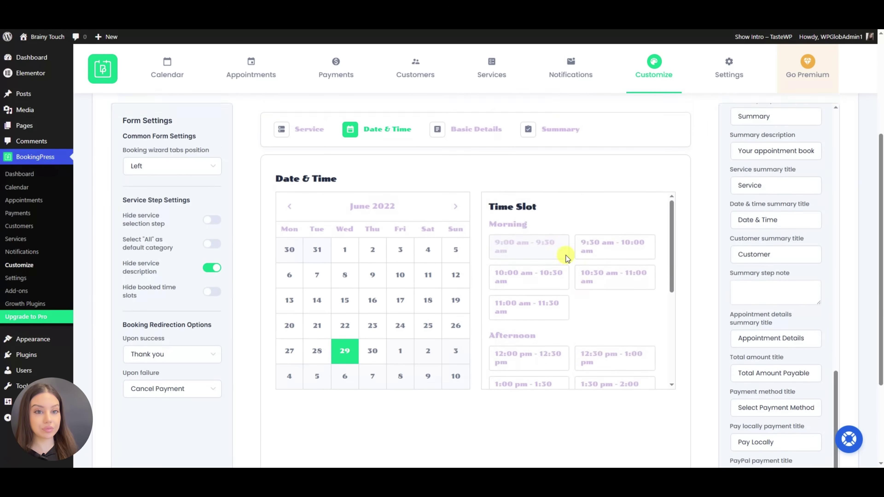
Preview the Basic Details step and the Summary step with its payment methods
left_click(459, 166)
scroll(493, 257, "down", 2)
scroll(494, 258, "up", 1)
scroll(533, 209, "up", 1)
left_click(570, 161)
scroll(537, 229, "down", 4)
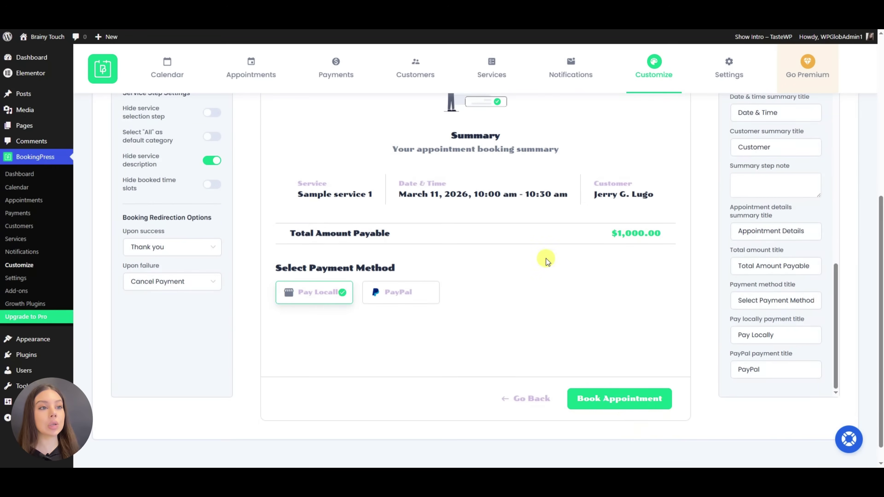
Save the booking form customization changes
scroll(614, 407, "up", 7)
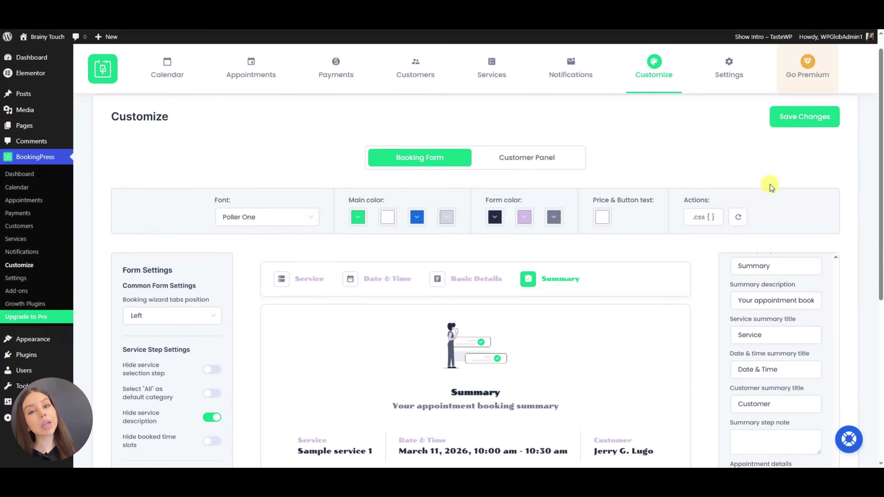
left_click(800, 137)
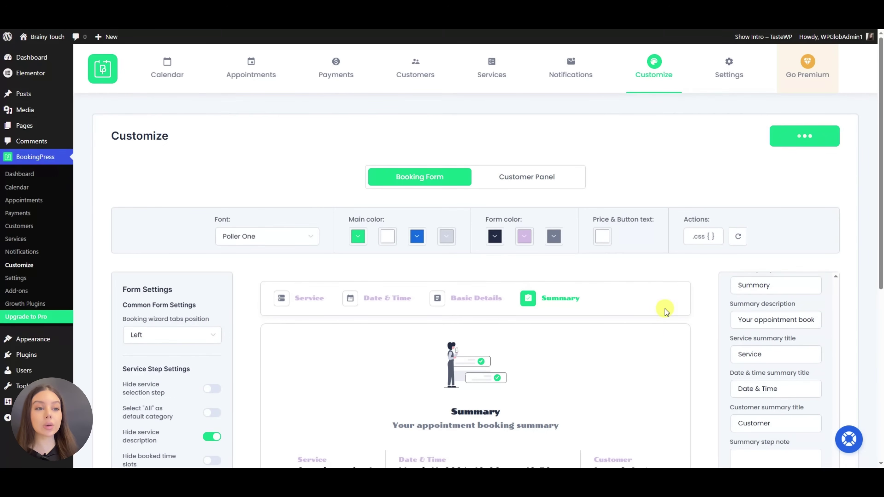
scroll(654, 299, "down", 3)
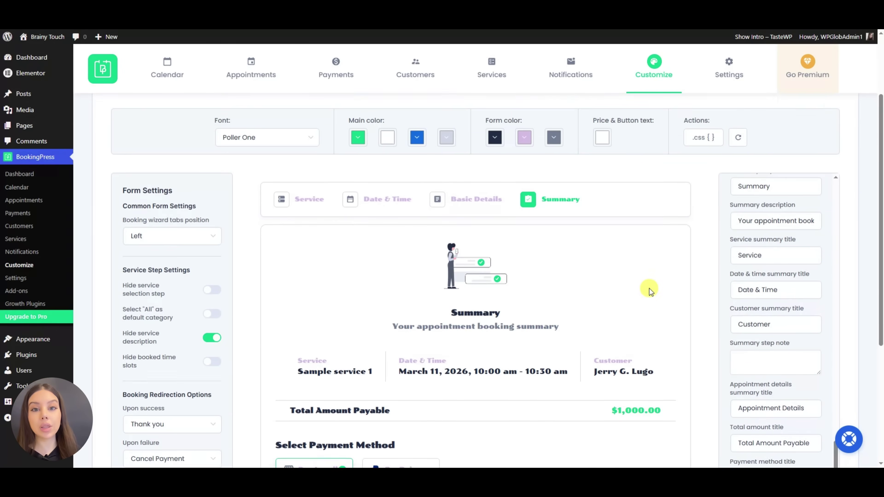
scroll(649, 291, "down", 1)
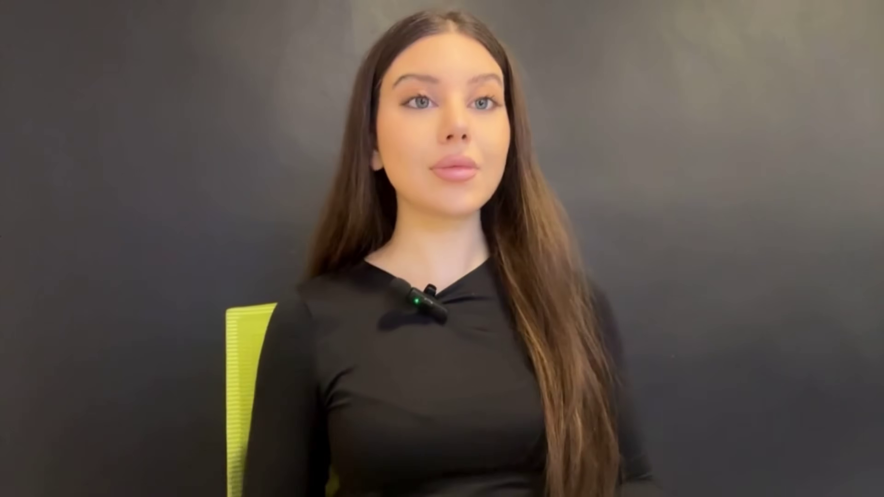